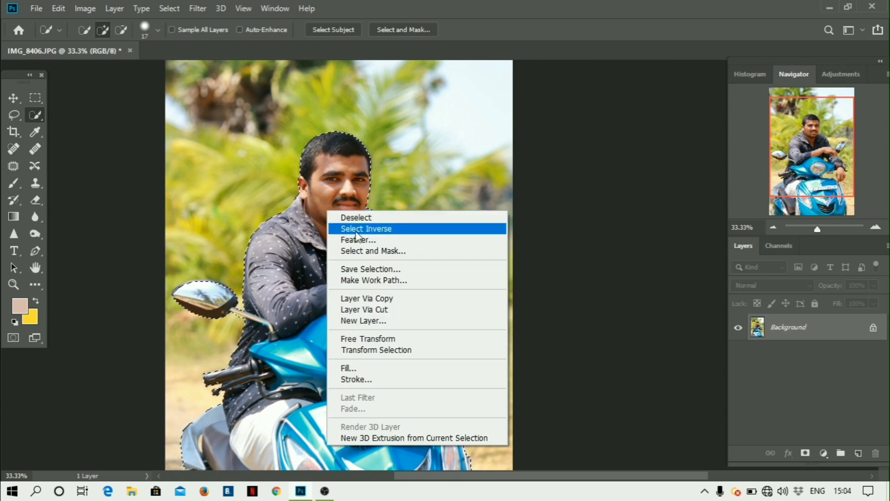
Refine the selection of the man and scooter in Select and Mask, brushing the scooter's rear edge, and apply the result.
click(371, 251)
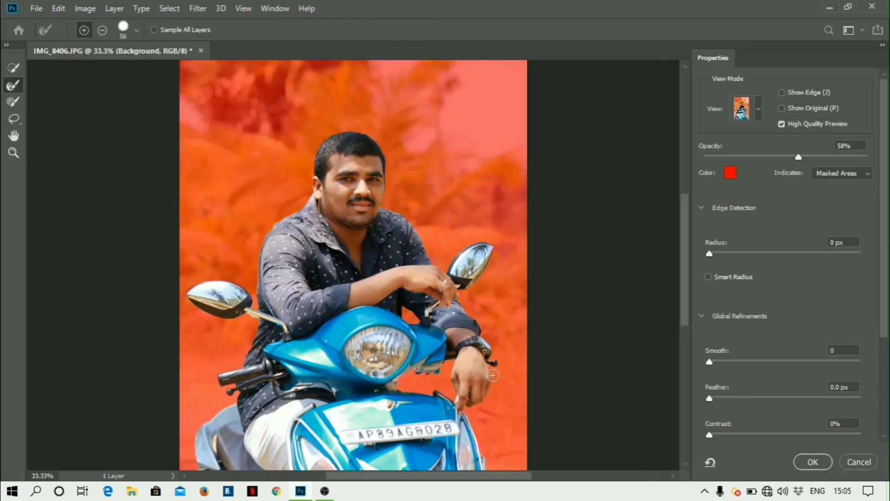
scroll(223, 381, down, 3)
scroll(201, 480, right, 2)
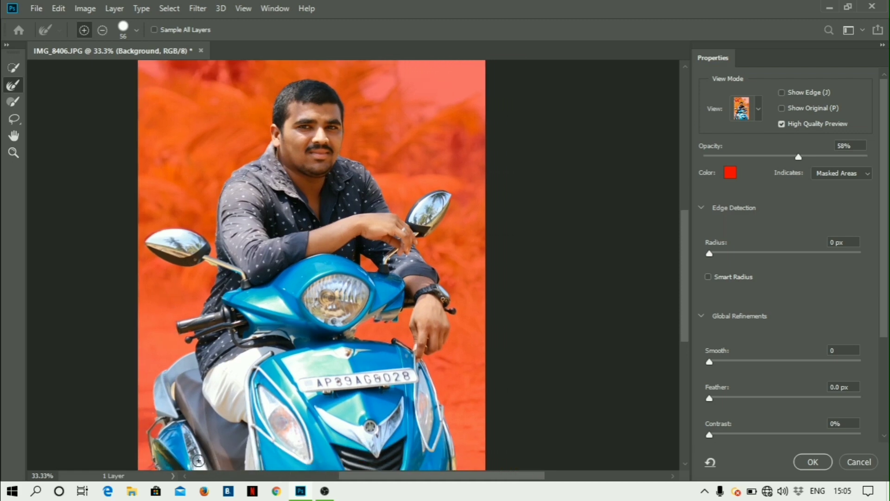
drag(146, 434, 163, 424)
scroll(149, 435, down, 3)
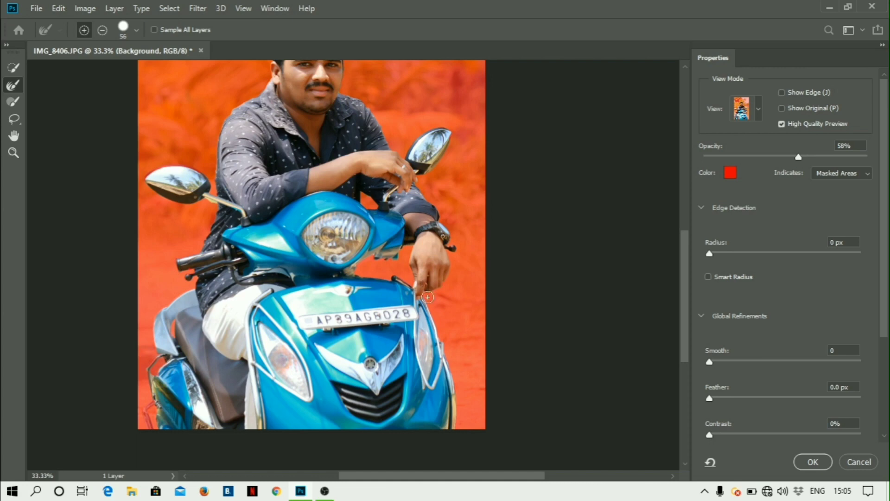
scroll(428, 278, up, 2)
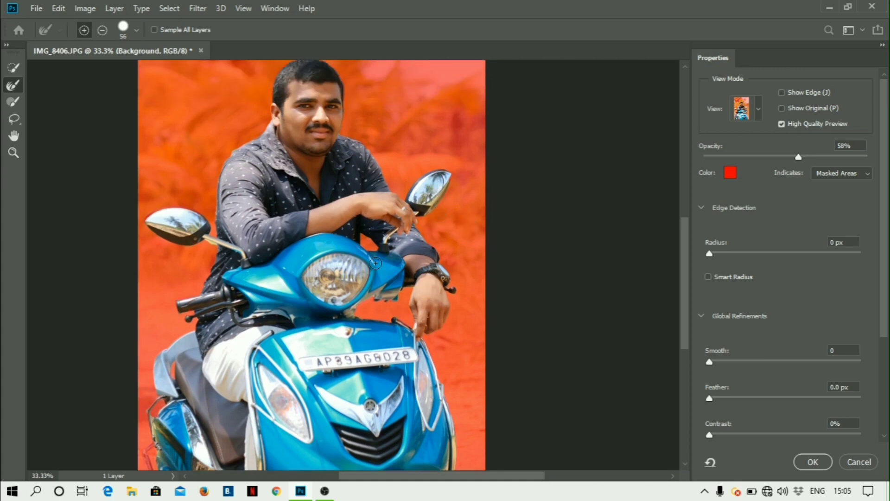
scroll(259, 302, down, 5)
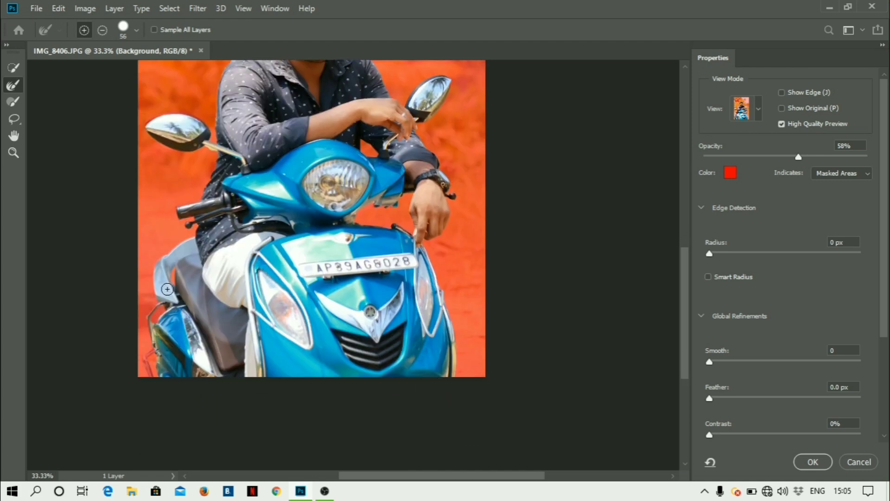
scroll(155, 250, up, 5)
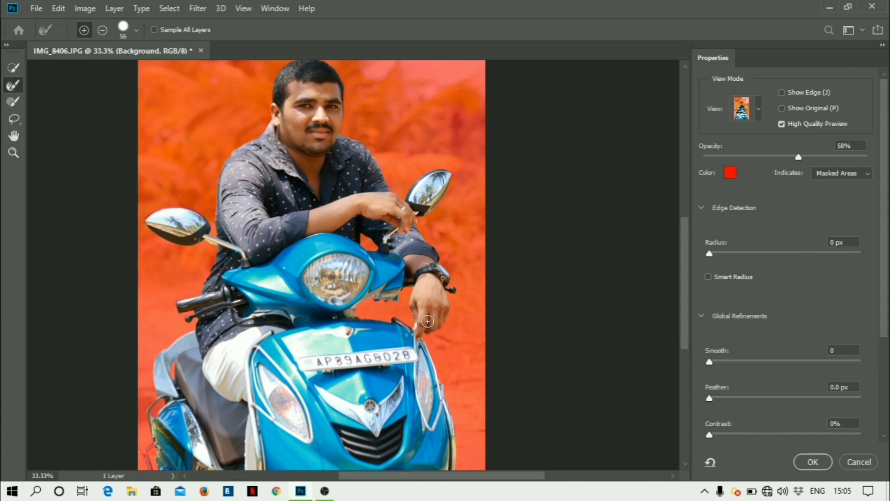
scroll(429, 353, down, 3)
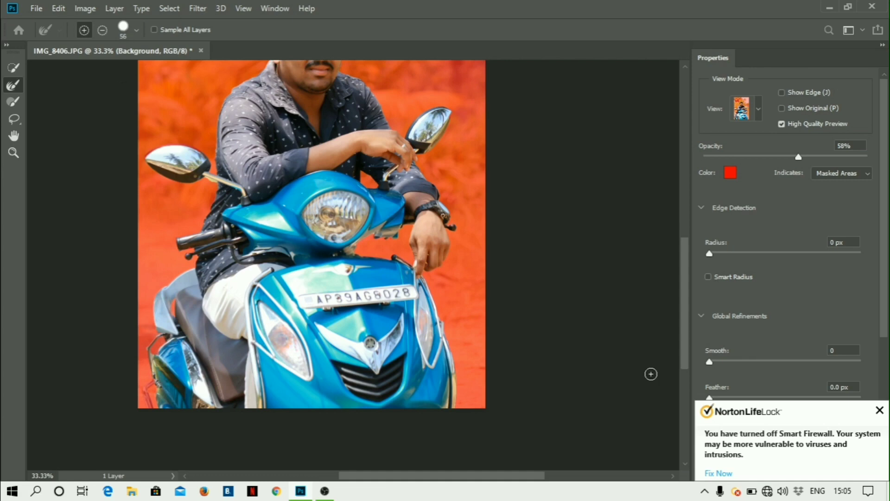
click(879, 409)
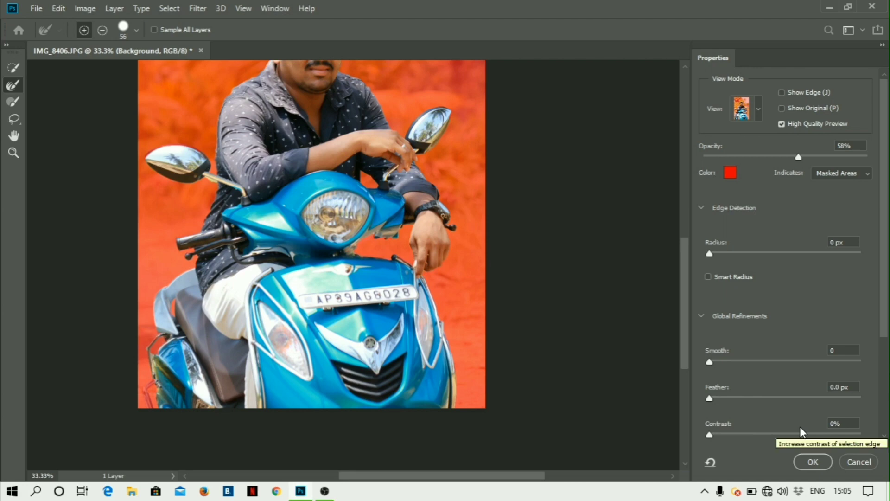
click(813, 462)
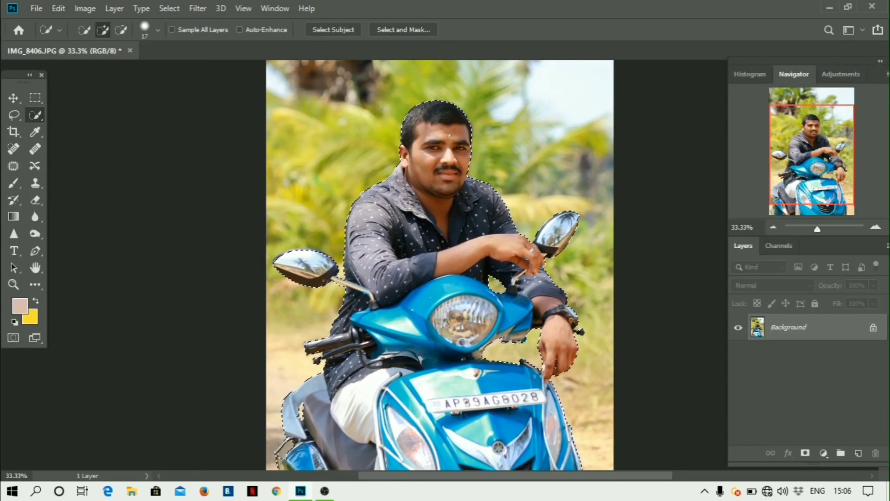
Cut the selected man and scooter onto a new layer and hide the Background layer.
right_click(443, 184)
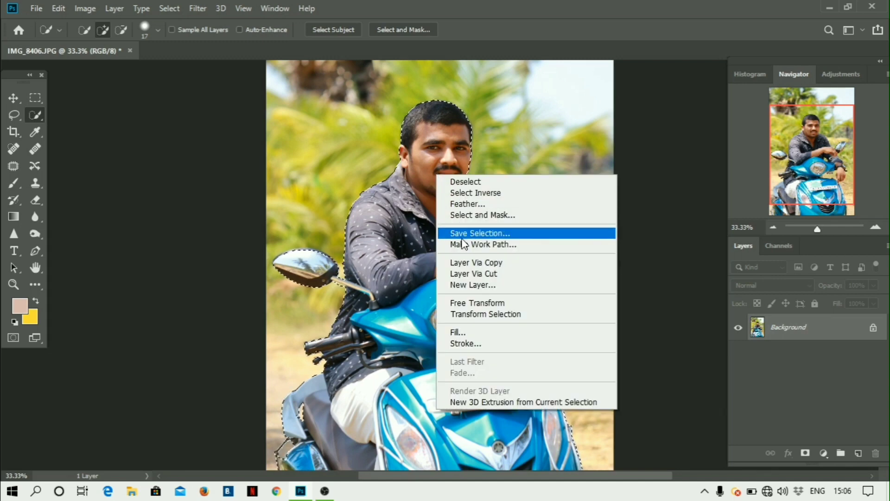
click(481, 273)
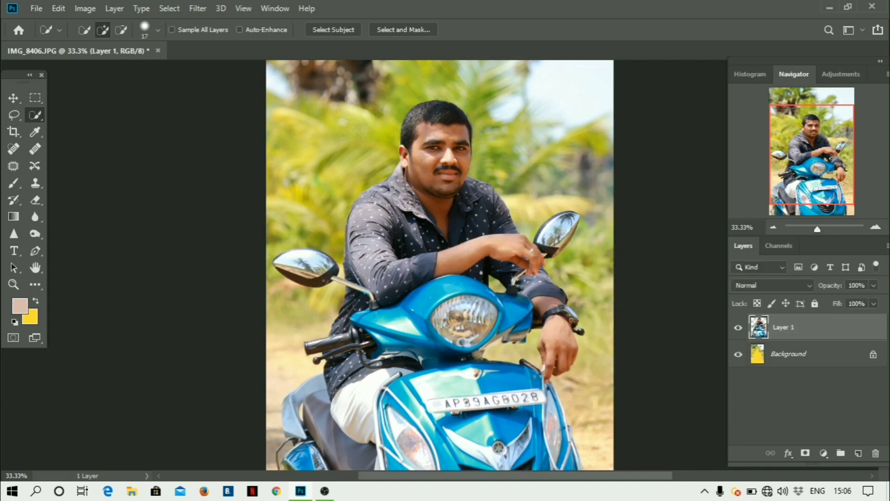
click(739, 355)
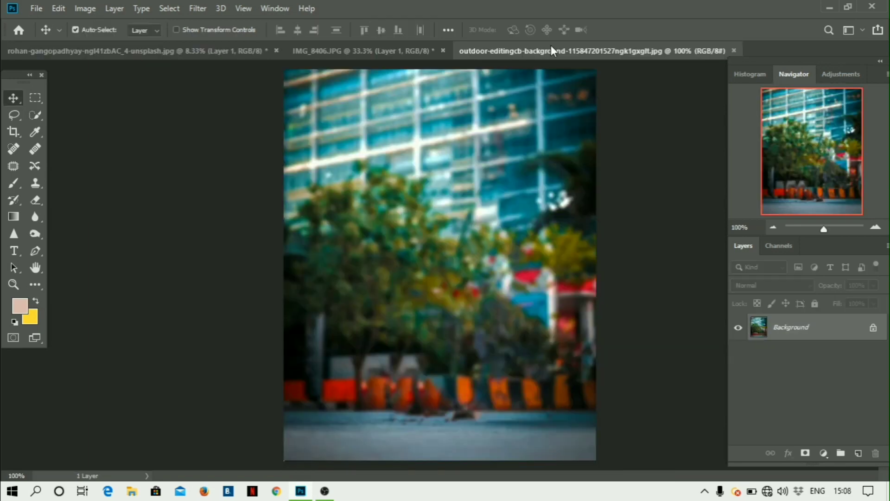
Close the unsplash document containing the earlier temple-background composite without saving its changes.
click(260, 51)
click(276, 51)
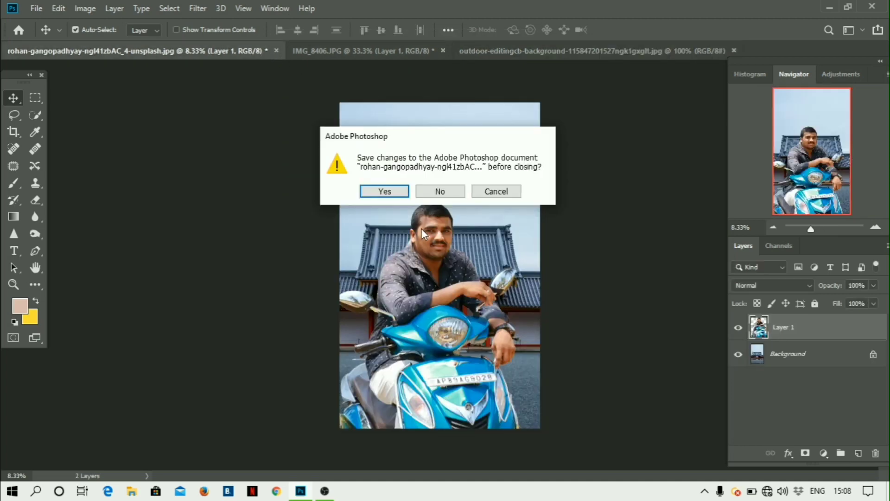
click(446, 191)
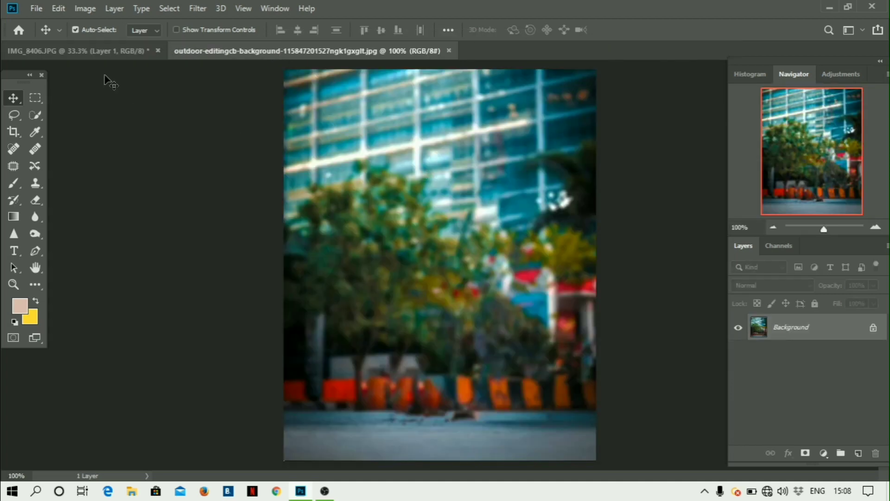
Copy the man-and-scooter cutout from IMG_8406.JPG into the outdoor background document, leaving both documents docked and the background one active.
drag(101, 60, 677, 77)
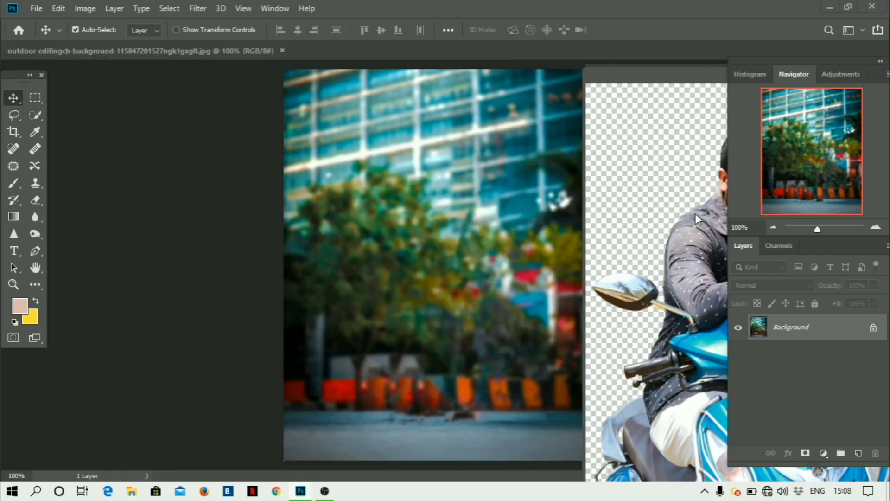
drag(694, 278, 461, 314)
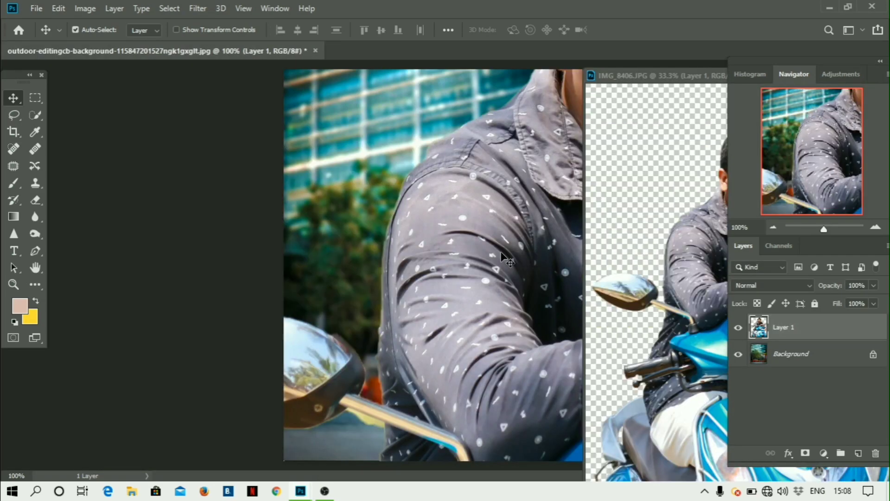
drag(628, 79, 412, 53)
click(149, 51)
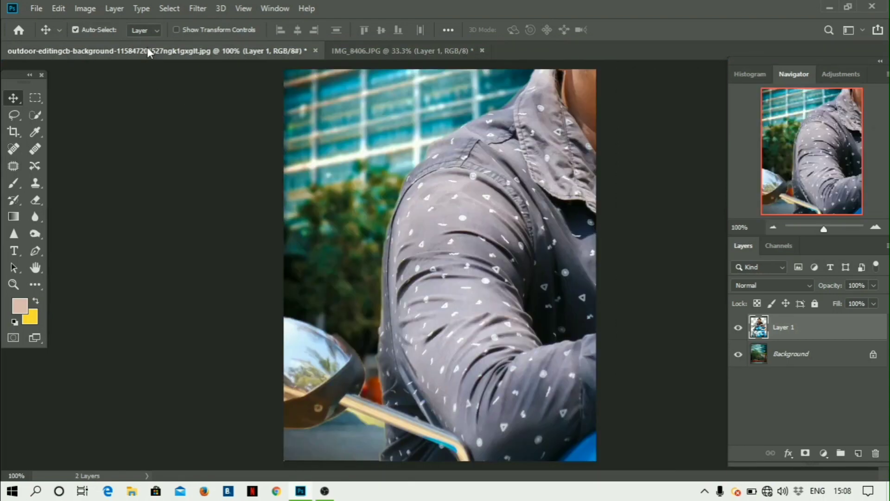
Free-transform the cutout down to about 28.87% and place it over the lower part of the street background.
key(ctrl+minus)
key(ctrl+minus)
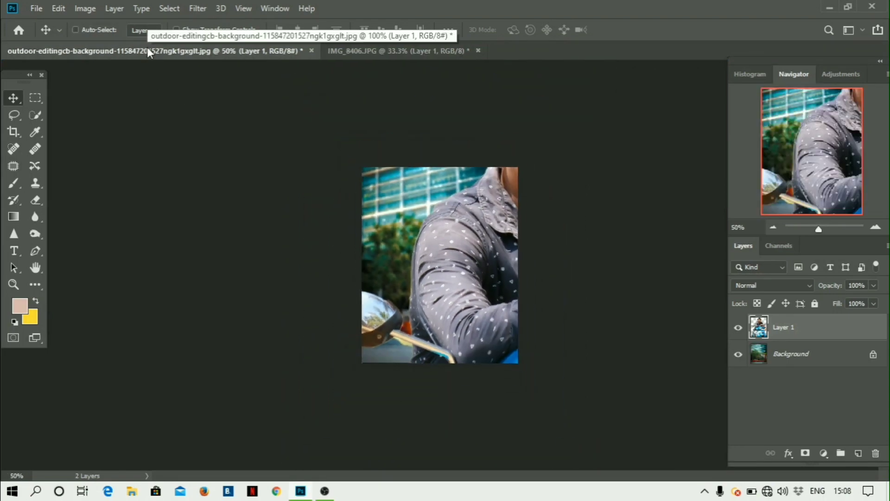
key(ctrl+t)
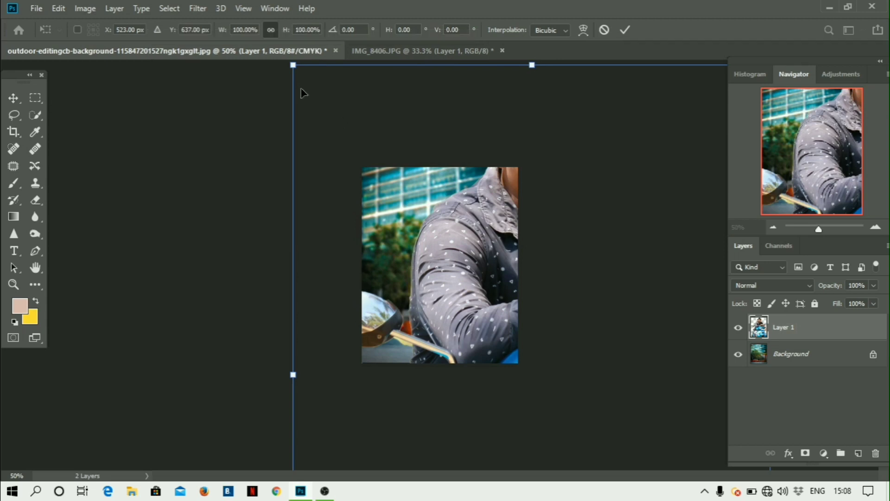
drag(293, 65, 577, 306)
drag(605, 391, 416, 213)
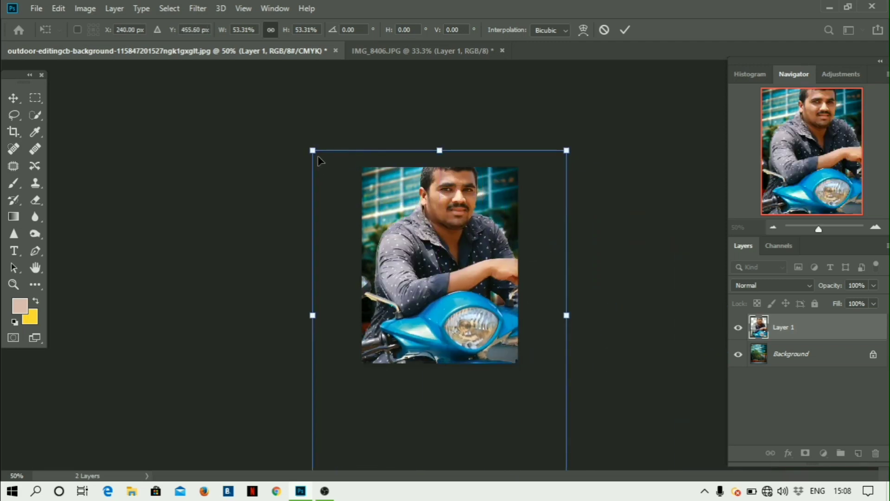
drag(313, 150, 427, 301)
drag(505, 325, 437, 223)
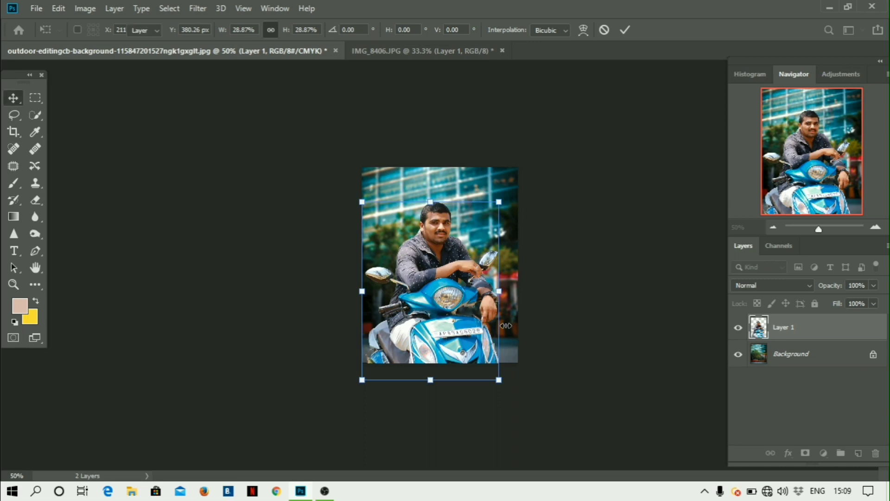
key(Return)
Shift the man and scooter slightly down and to the right on the street background.
key(ctrl+minus)
key(ctrl+minus)
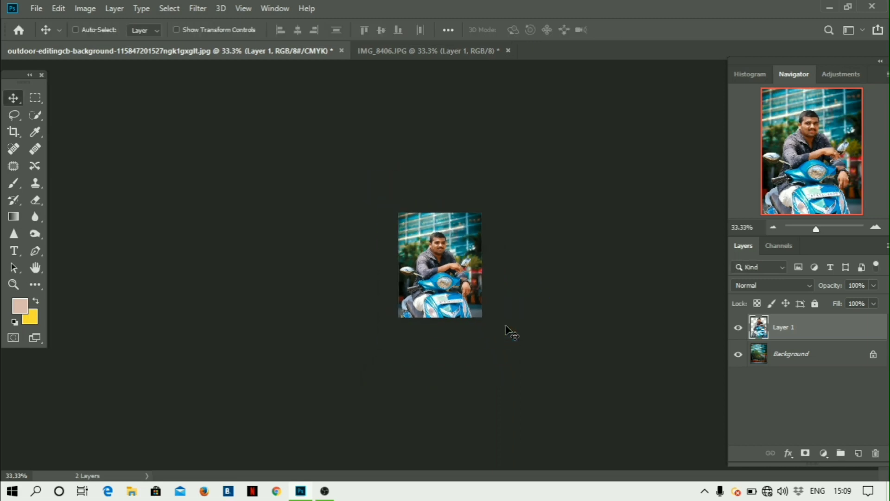
key(ctrl+plus)
key(ctrl+plus)
key(ctrl+plus)
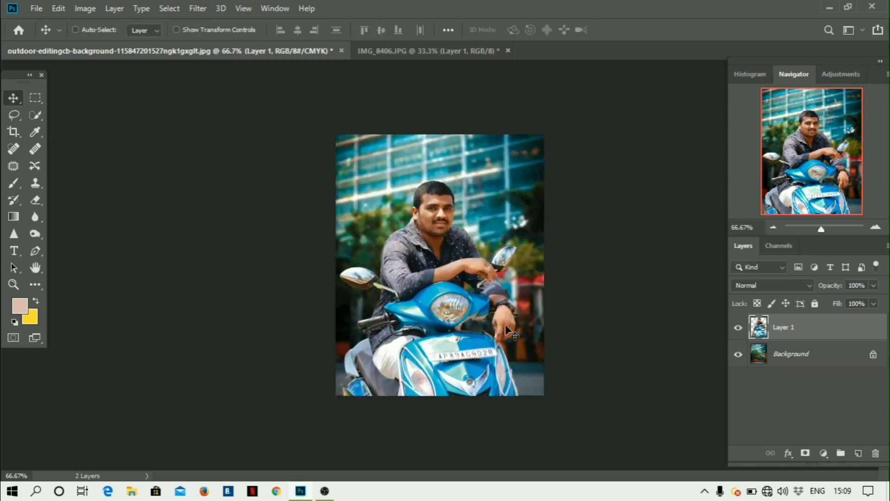
key(ctrl+plus)
drag(477, 357, 483, 376)
drag(450, 325, 461, 339)
key(ctrl+minus)
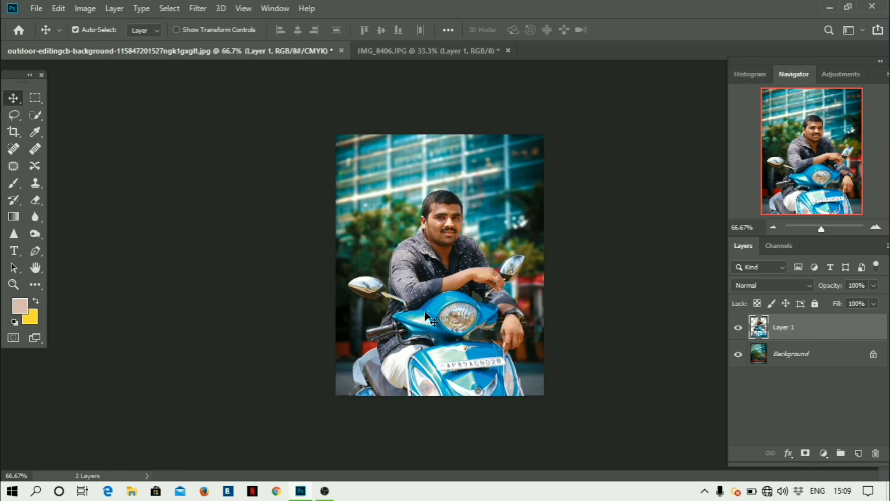
right_click(781, 328)
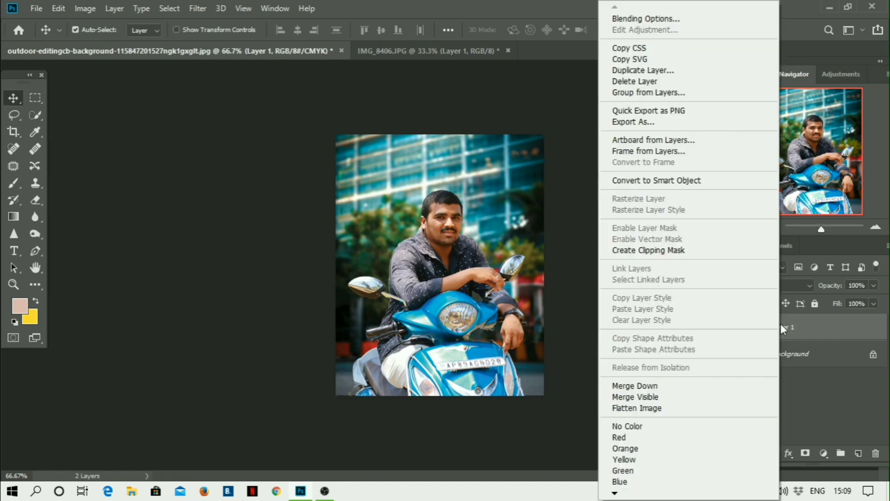
click(828, 341)
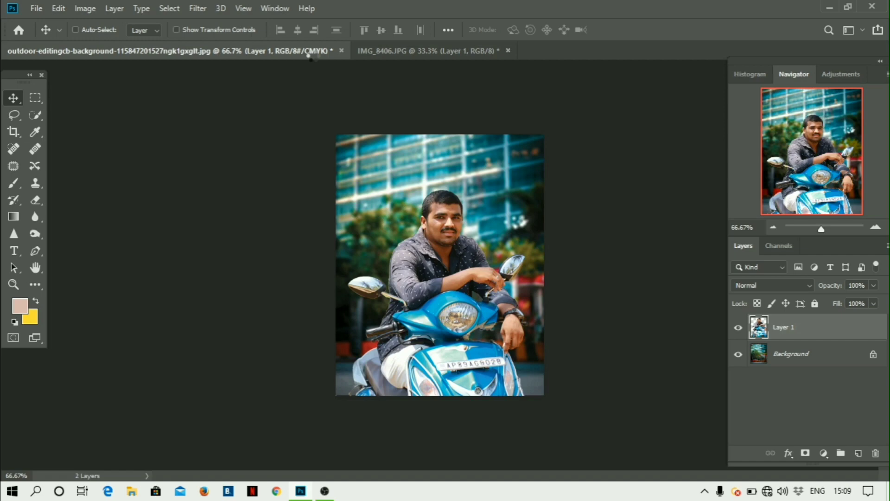
Open the Camera Raw filter on the cutout layer and set Exposure to +0.45 and Contrast to +10.
key(ctrl+shift+a)
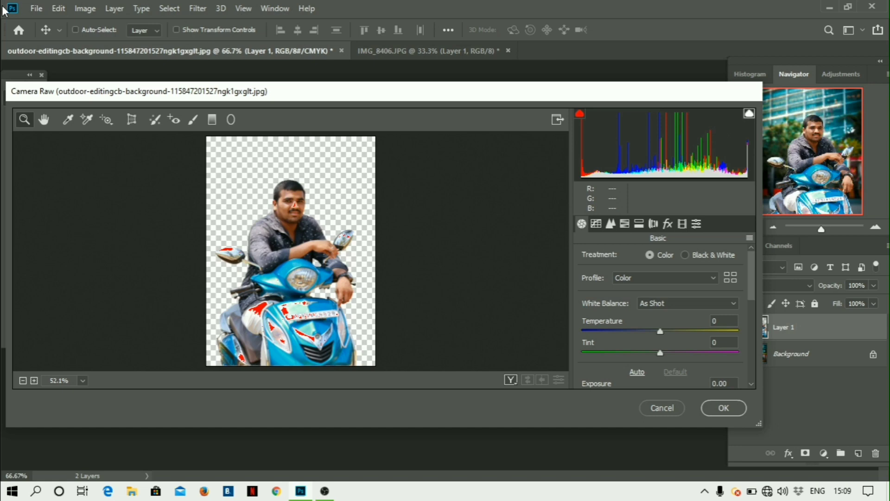
scroll(700, 352, down, 2)
scroll(700, 352, down, 2)
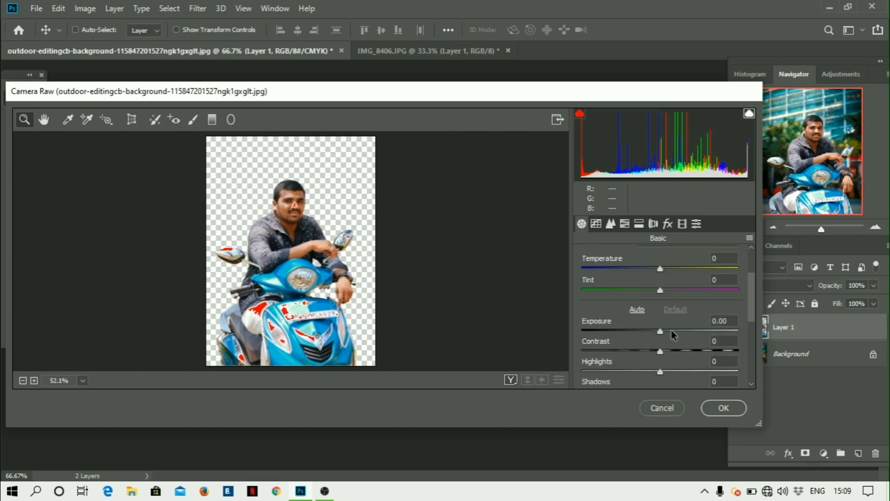
mouse_move(662, 330)
mouse_down()
mouse_move(675, 336)
mouse_move(668, 333)
mouse_up()
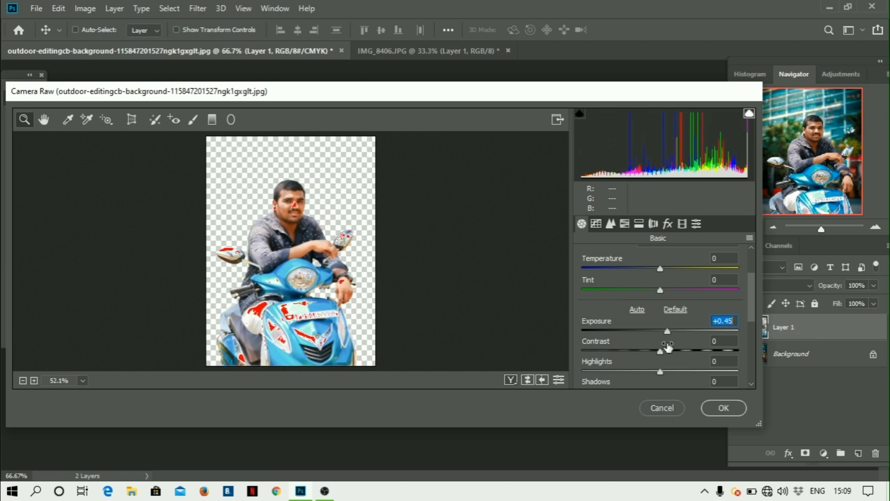
key(Tab)
key(shift+Up)
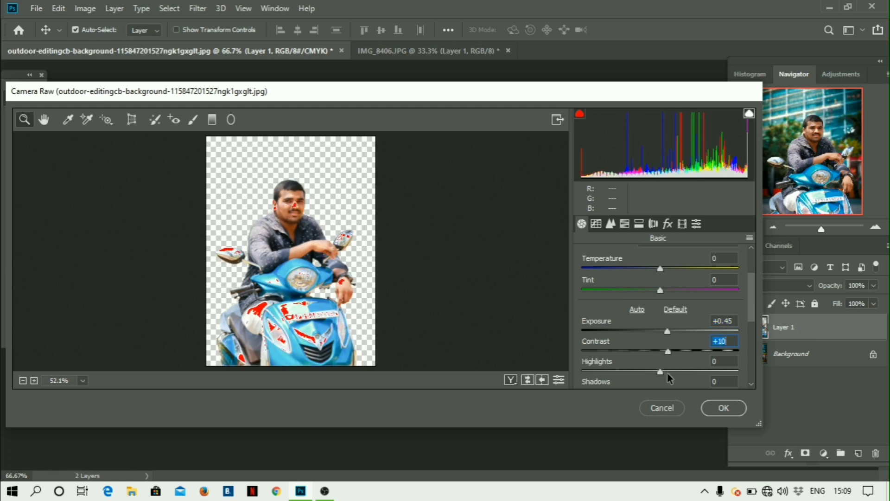
Set Highlights and Shadows to +10 each, and Whites and Blacks to +15 each.
key(Tab)
key(shift+Up)
scroll(670, 366, down, 1)
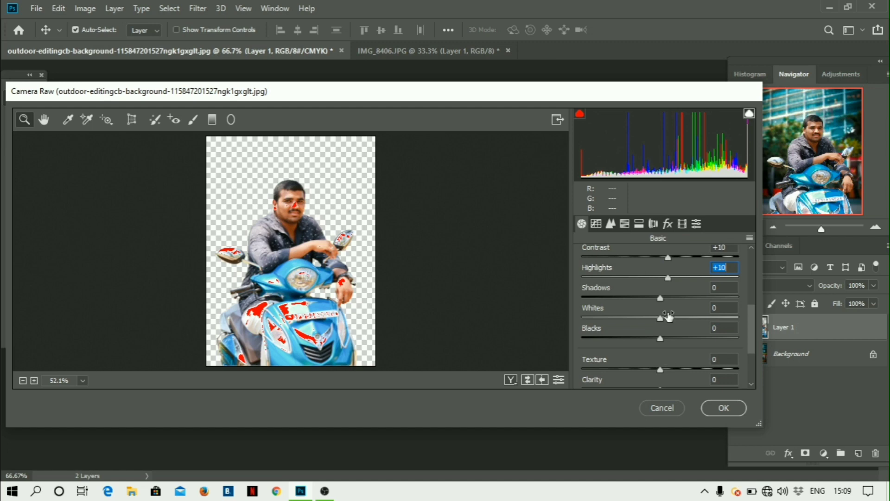
key(Tab)
key(shift+Tab)
key(shift+Up)
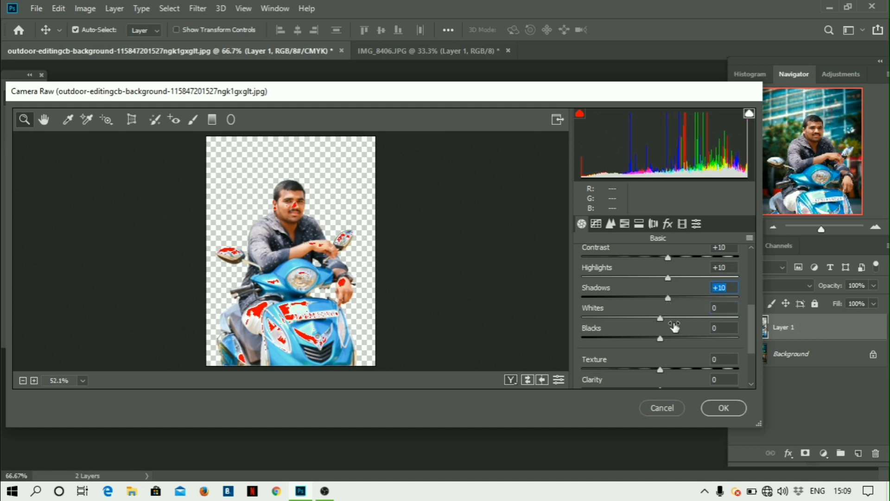
click(671, 316)
click(672, 337)
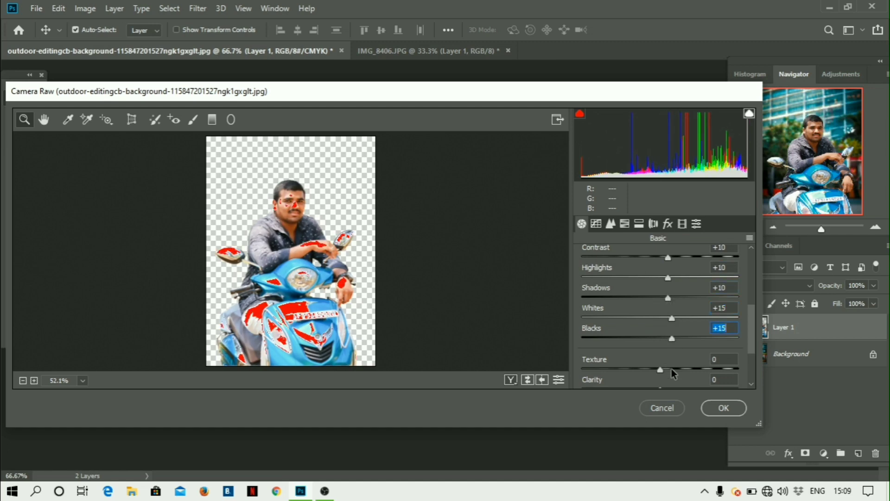
Set Clarity to +16 and Dehaze to +17 for the cutout layer.
scroll(671, 369, down, 1)
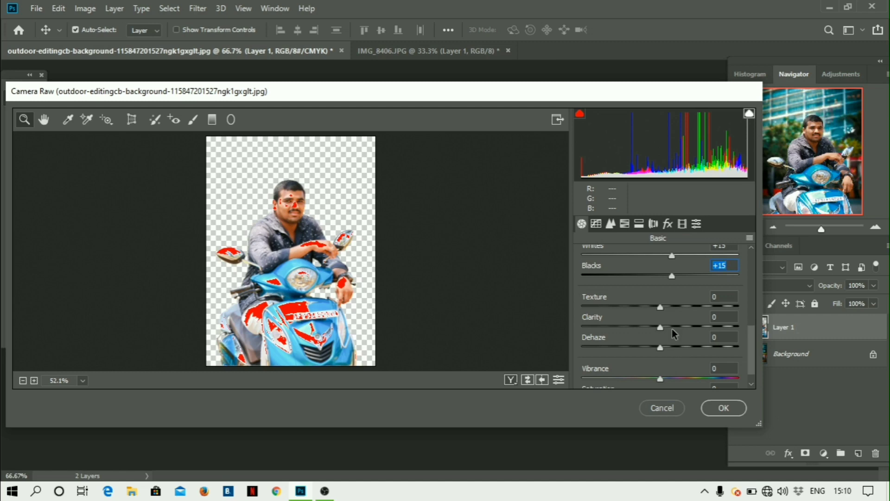
click(673, 327)
click(673, 347)
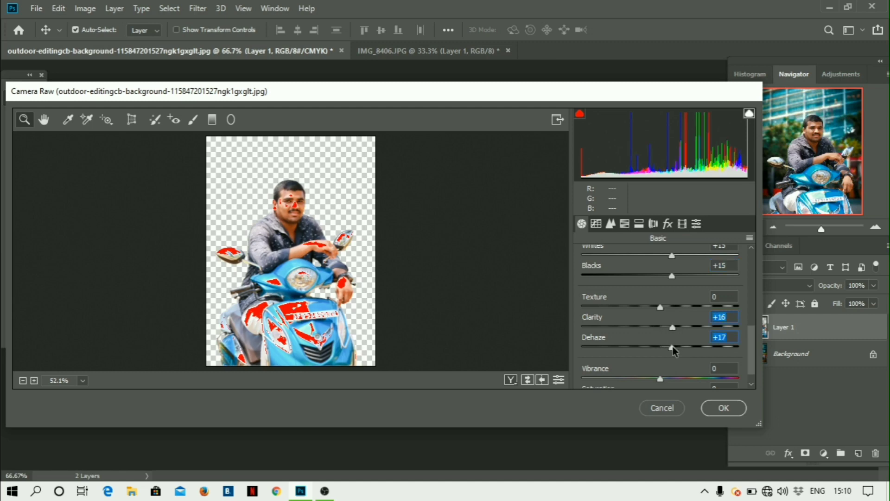
Apply the Camera Raw adjustments to the cutout and merge it with the Background into a single layer.
scroll(675, 380, down, 1)
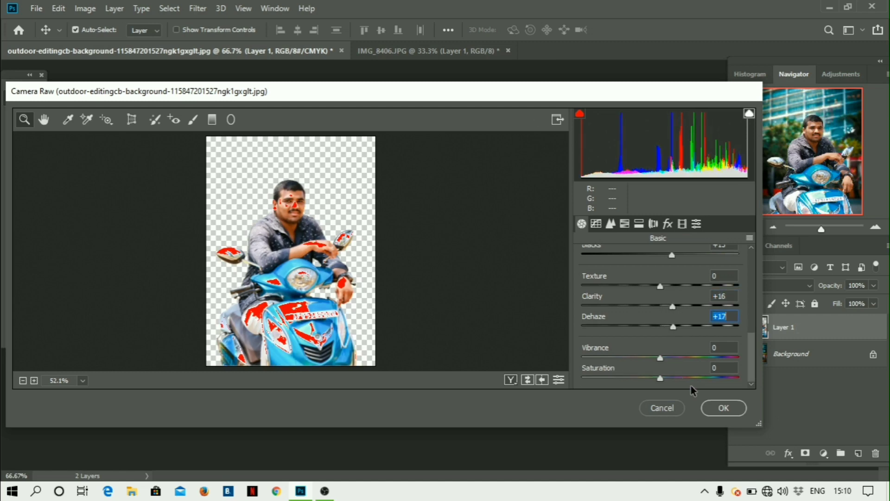
click(713, 413)
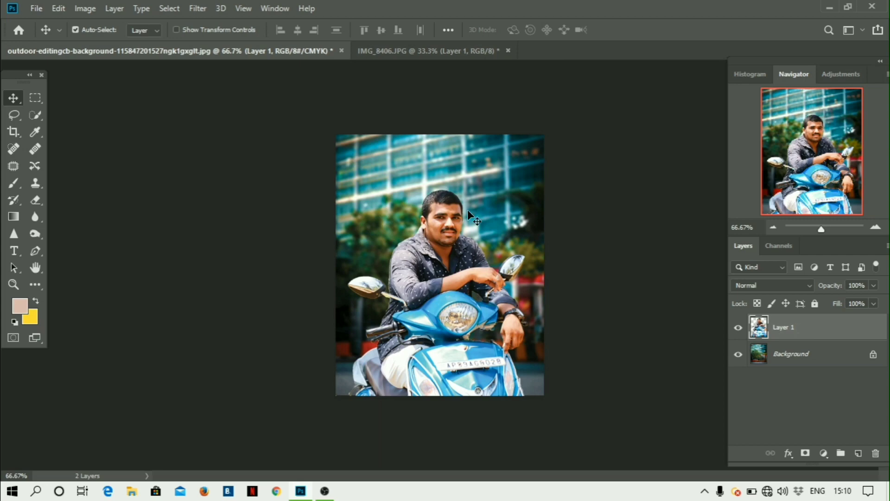
right_click(826, 327)
click(721, 399)
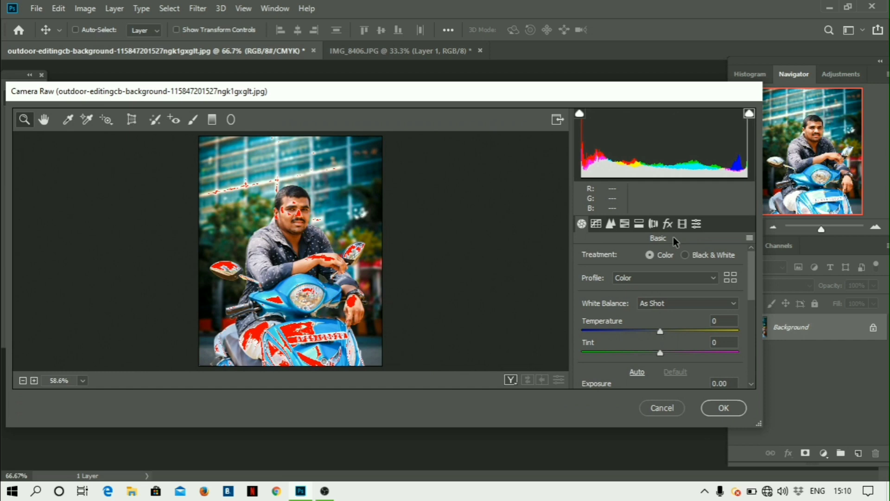
In the Camera Raw detail settings for the merged image, set noise reduction Luminance to 100 and Luminance Detail to 99.
click(611, 224)
scroll(603, 293, down, 2)
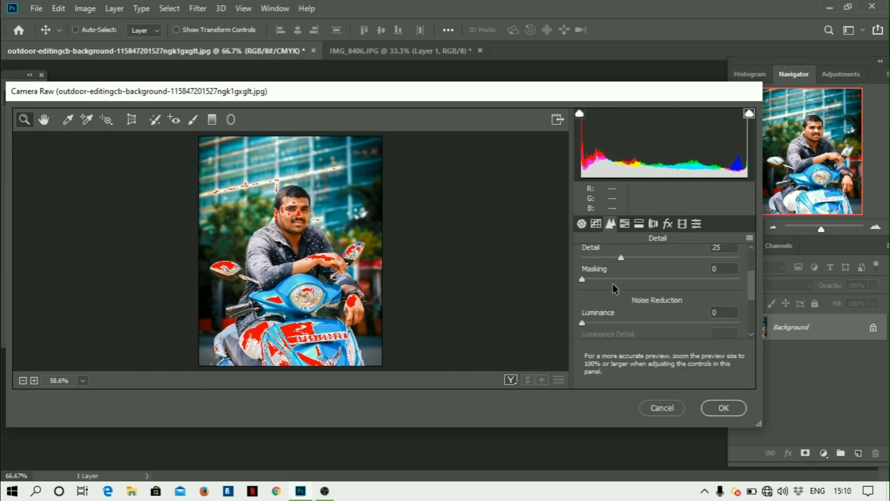
drag(621, 322, 636, 323)
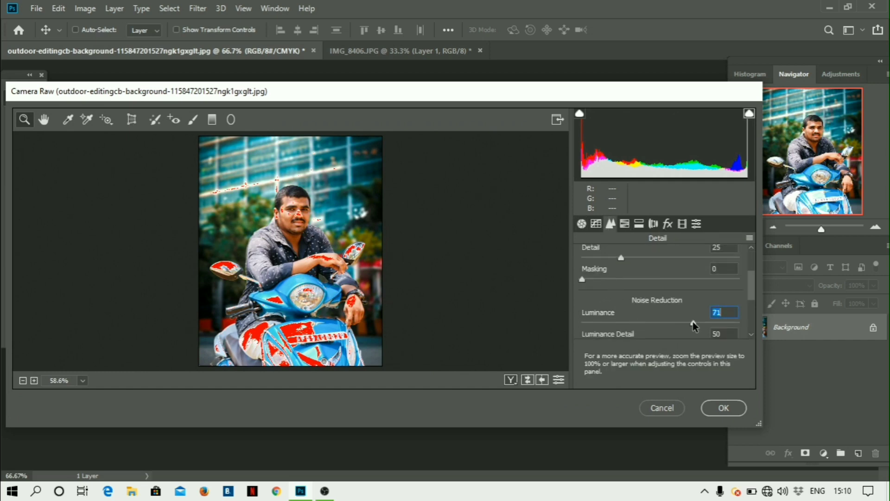
scroll(697, 327, down, 3)
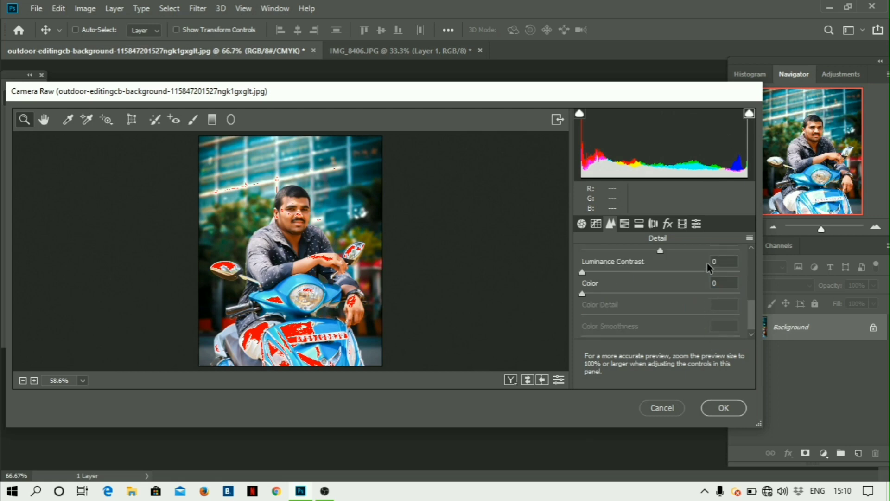
drag(707, 249, 719, 249)
scroll(719, 259, up, 3)
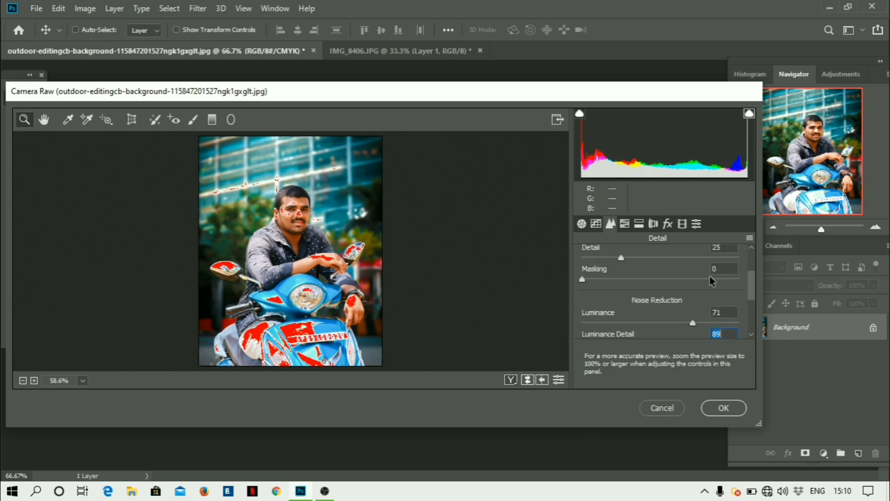
scroll(713, 296, down, 3)
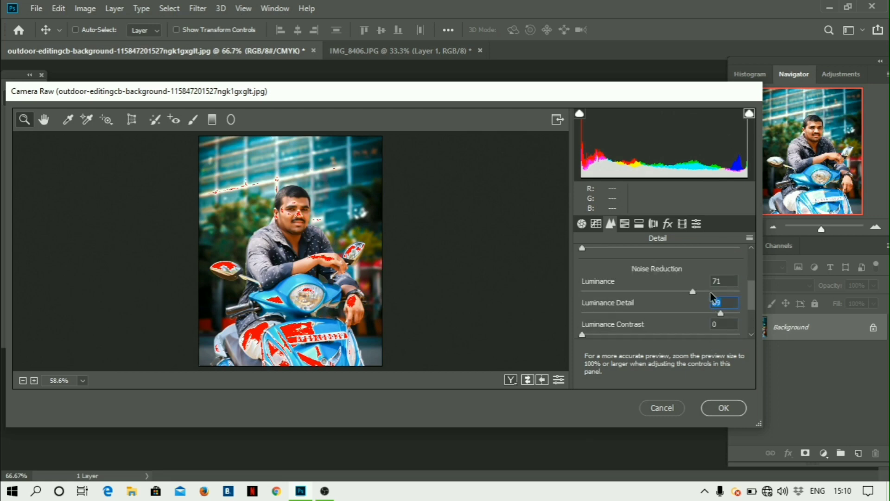
drag(721, 314, 738, 316)
click(297, 216)
scroll(297, 224, down, 2)
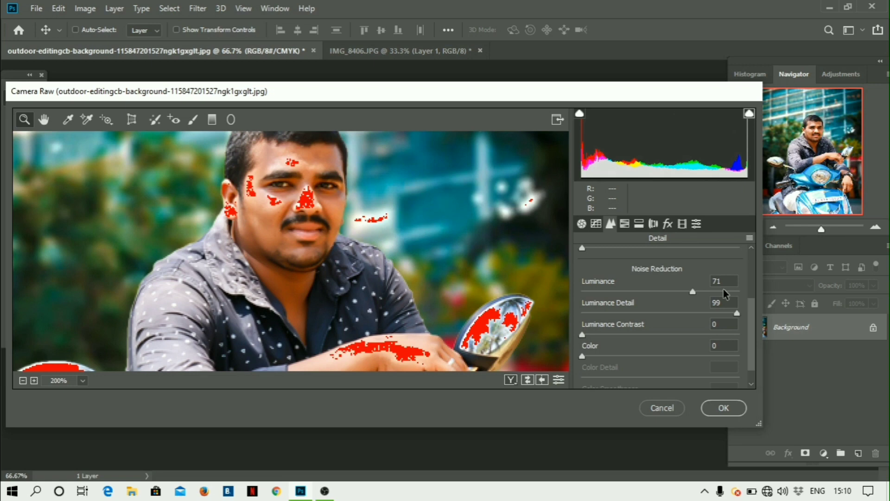
drag(724, 292, 769, 291)
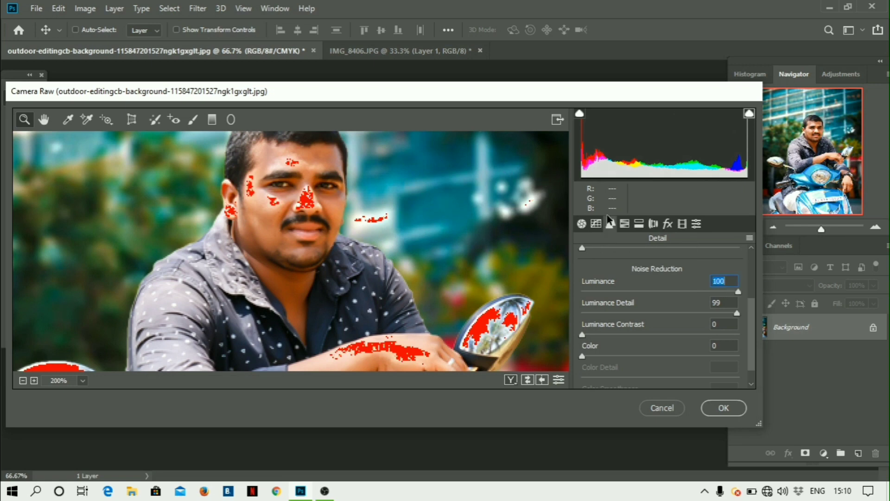
Add a Highlight Priority post-crop vignette with Amount -32 and apply the Camera Raw filter.
click(624, 224)
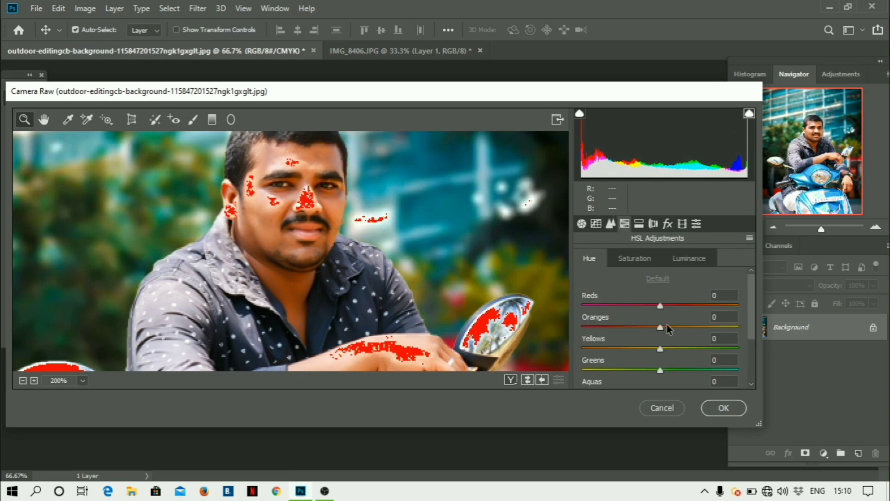
click(666, 226)
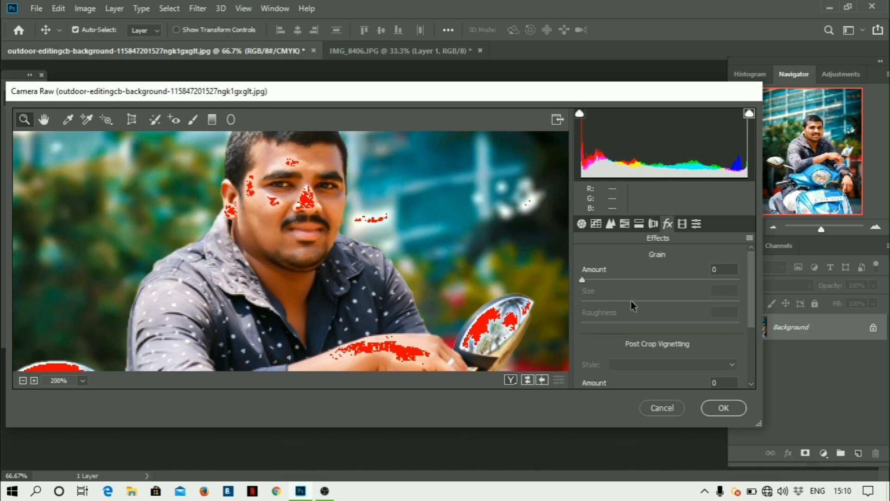
scroll(610, 281, down, 3)
click(635, 298)
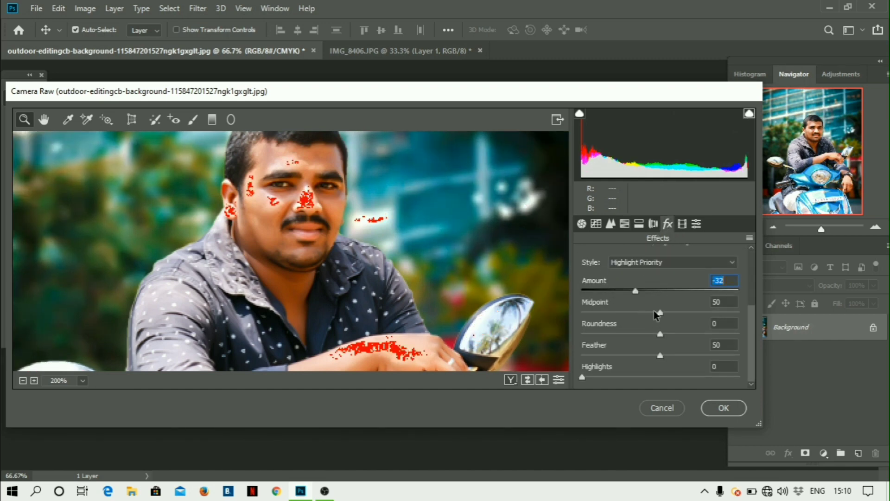
key(ctrl+minus)
key(ctrl+minus)
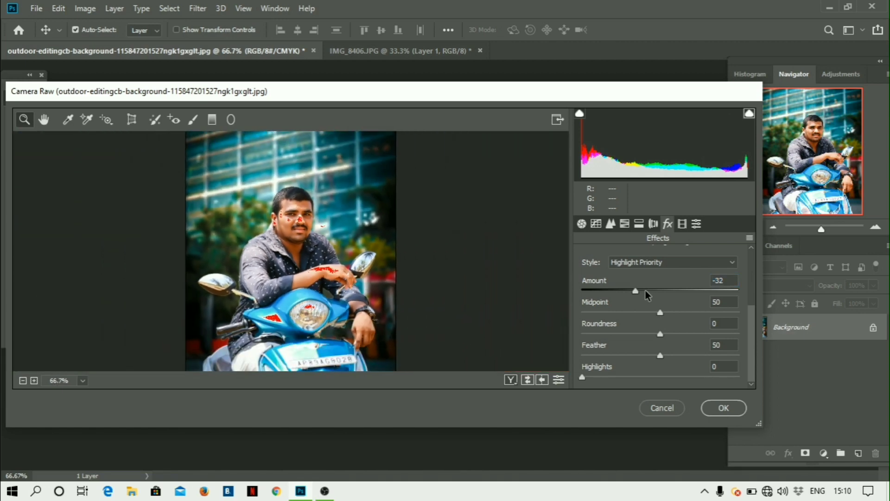
key(ctrl+minus)
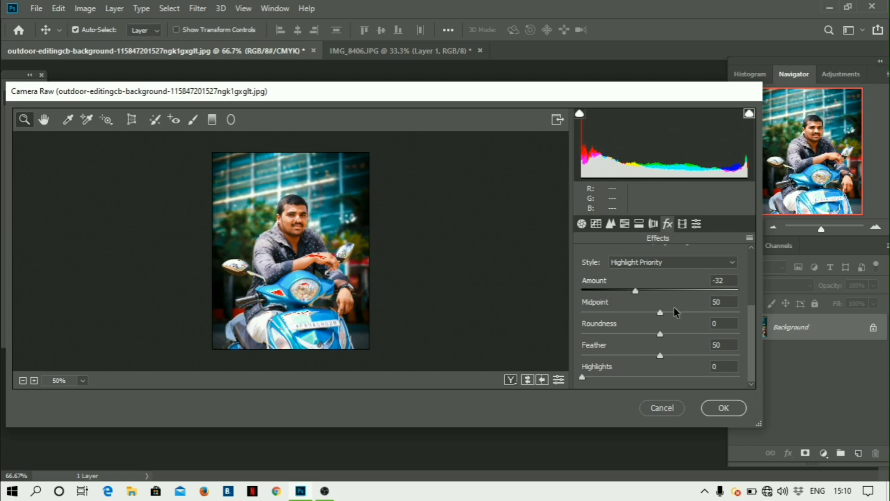
click(724, 408)
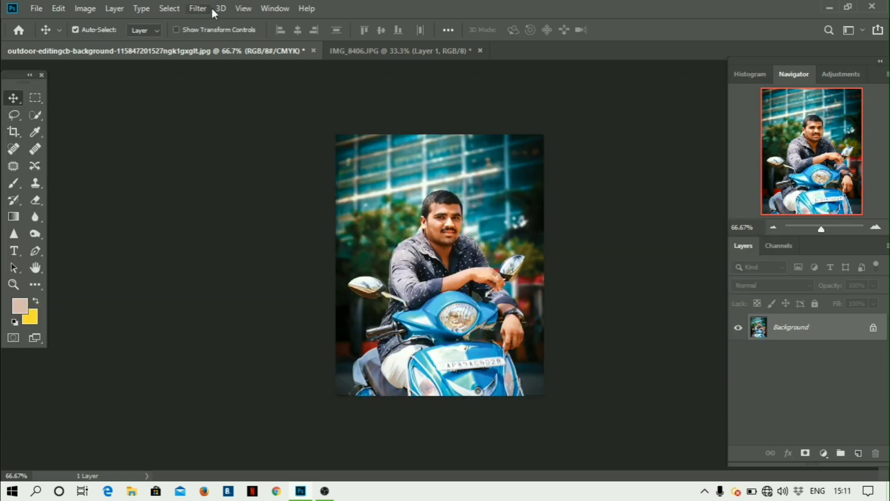
Open the image in Color Efex Pro 4, lower the Varitone Photo Stylizer's strength and adjust its Shadows.
click(200, 9)
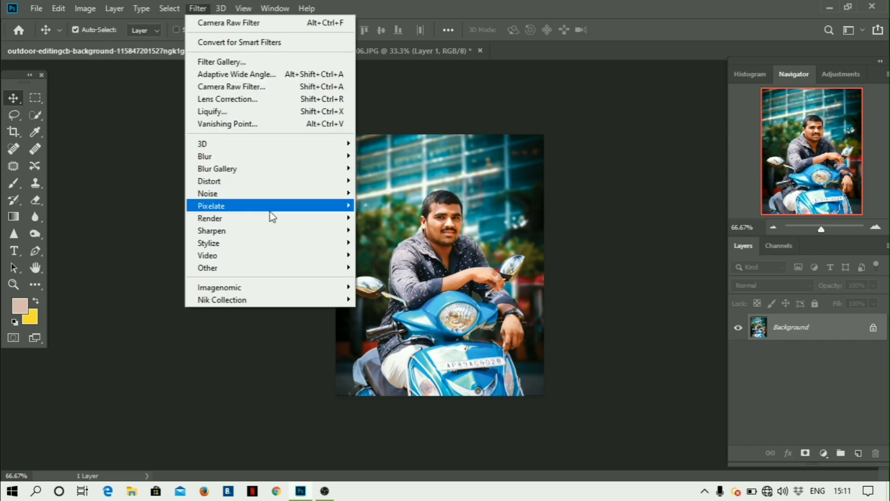
mouse_move(280, 296)
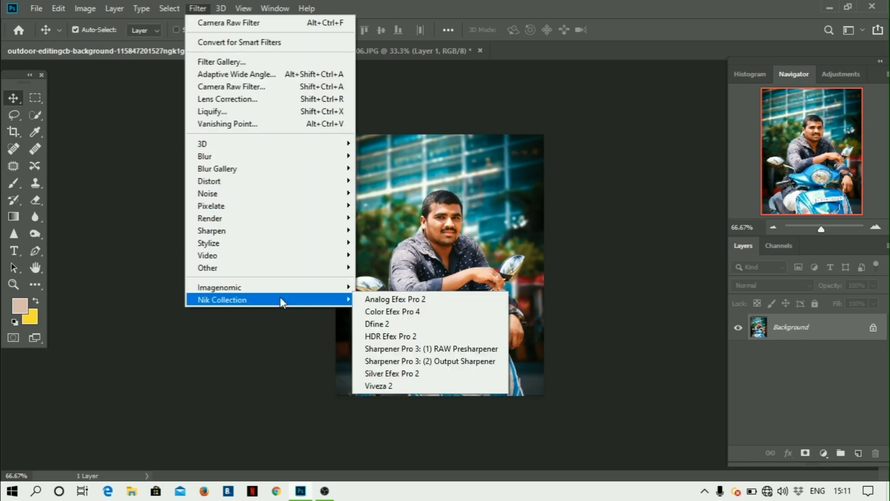
click(448, 312)
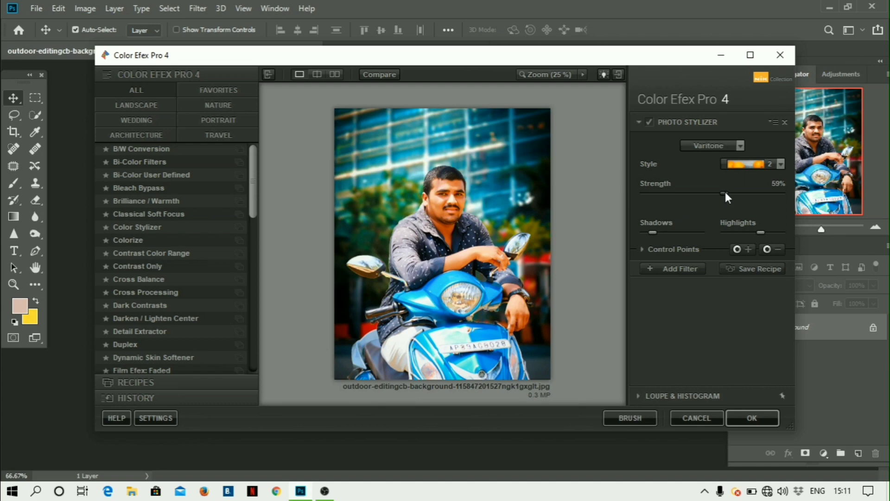
drag(725, 193, 653, 193)
click(669, 230)
Add a Levels & Curves filter and slightly adjust the middle of its RGB curve.
click(682, 276)
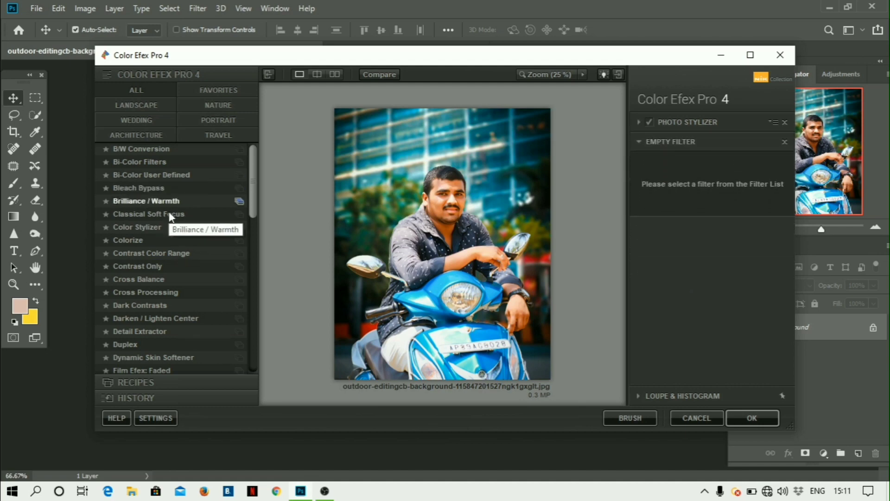
scroll(152, 231, down, 5)
scroll(171, 343, down, 3)
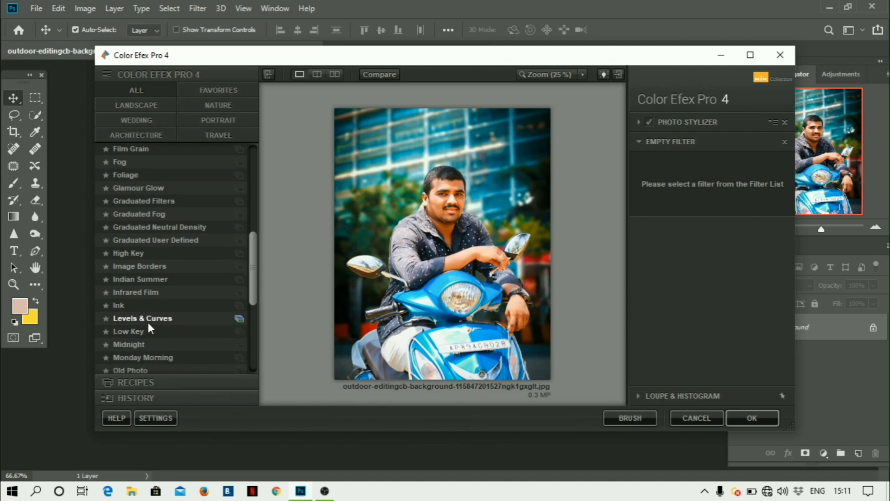
click(148, 324)
scroll(151, 325, down, 2)
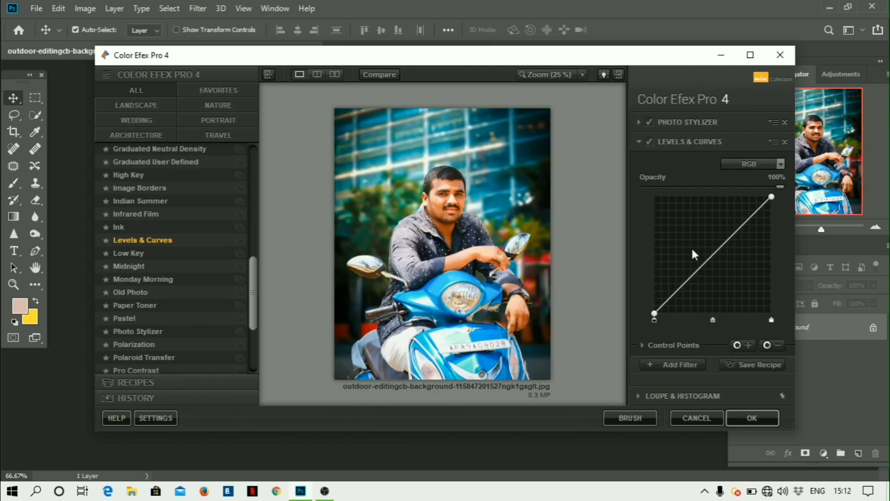
drag(710, 253, 714, 252)
Add a Vignette Filter and set its Adapt Edges to 0% and Transition to 93%.
click(690, 364)
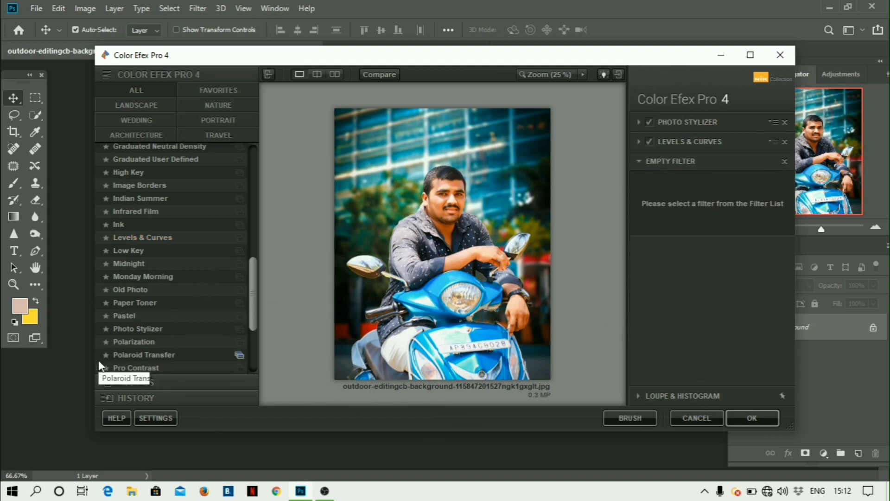
scroll(171, 331, down, 5)
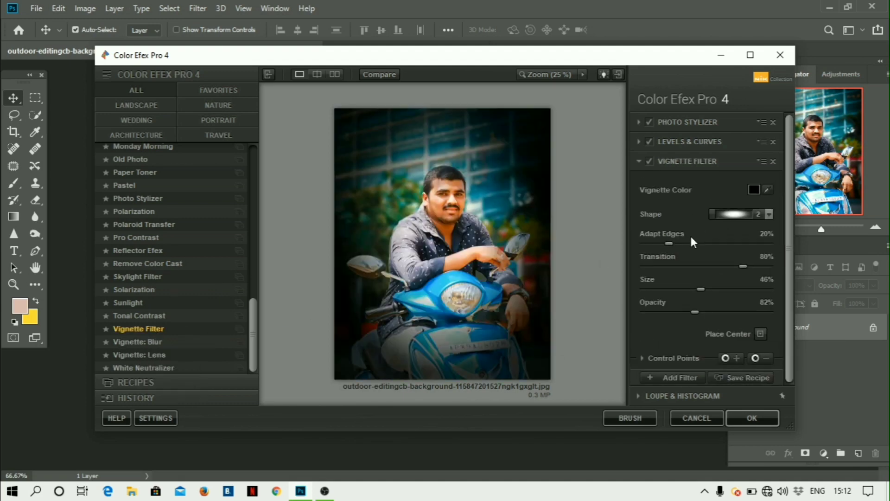
drag(660, 243, 644, 243)
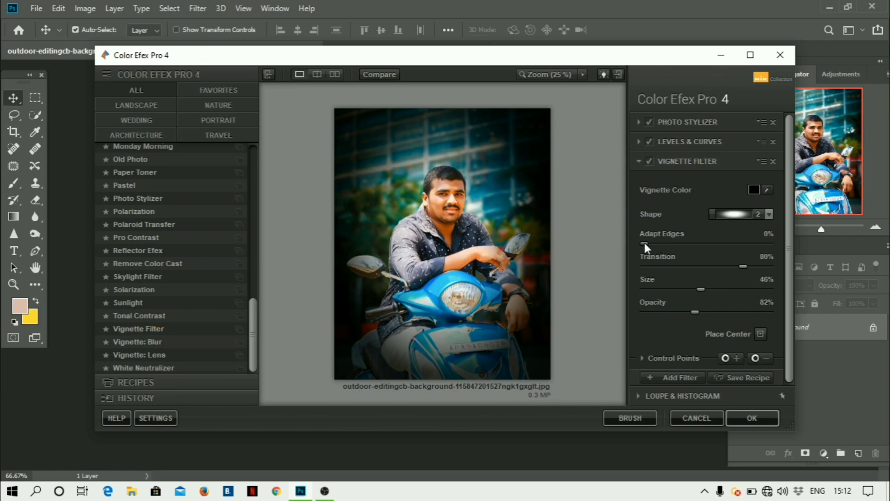
click(677, 267)
click(710, 267)
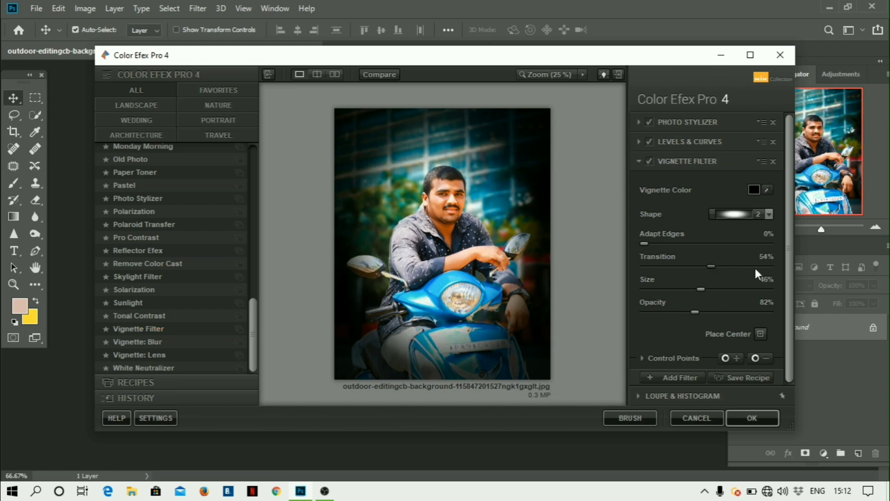
click(760, 267)
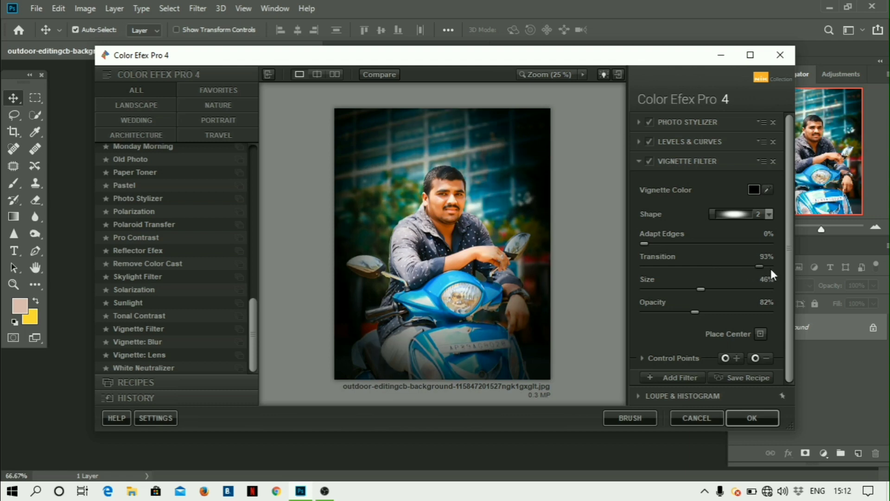
Set the vignette's Size to 7% and Opacity to 80%, and apply the Color Efex Pro 4 filters.
drag(669, 288, 653, 288)
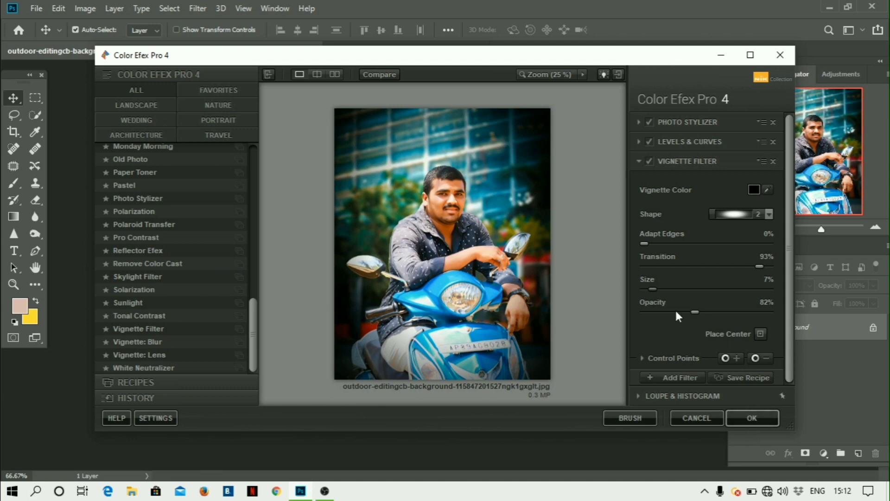
click(693, 311)
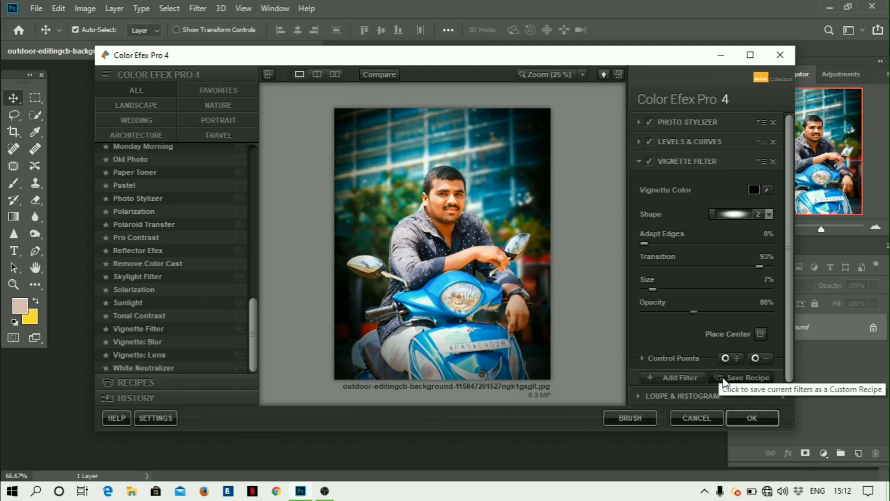
click(763, 419)
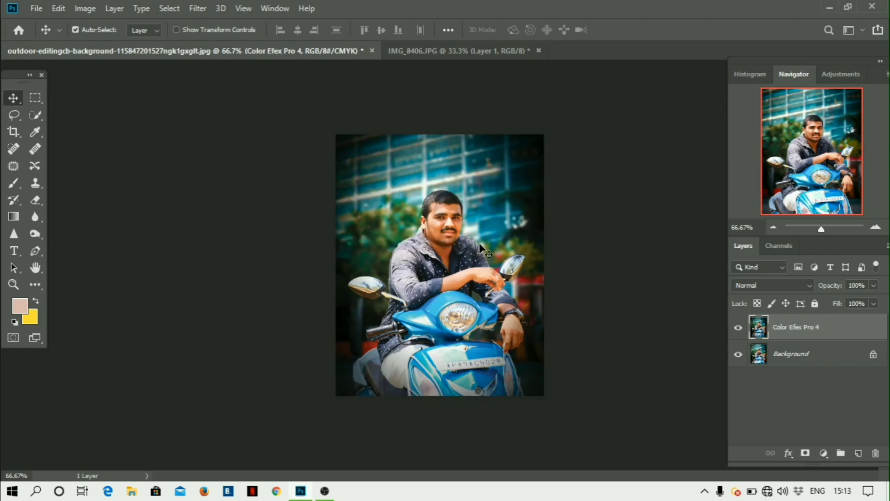
Examine the graded man, scooter and background up close and as a whole image.
key(ctrl+plus)
key(ctrl+plus)
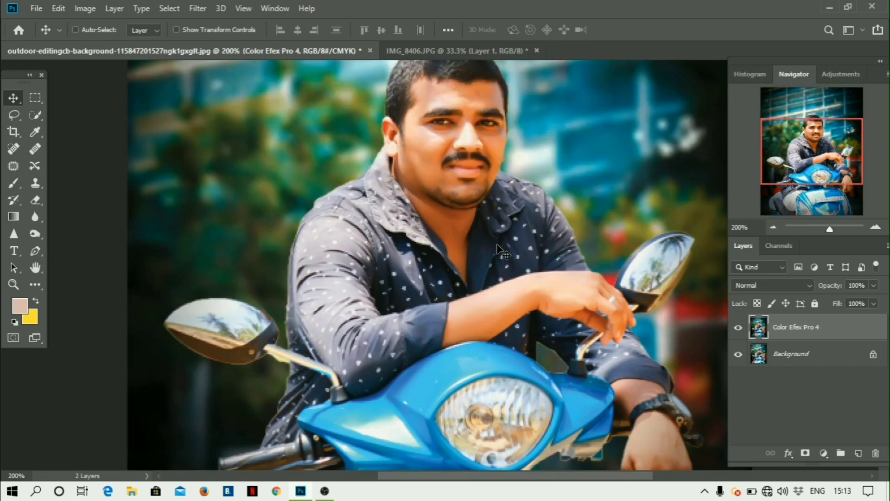
key(ctrl+minus)
key(ctrl+minus)
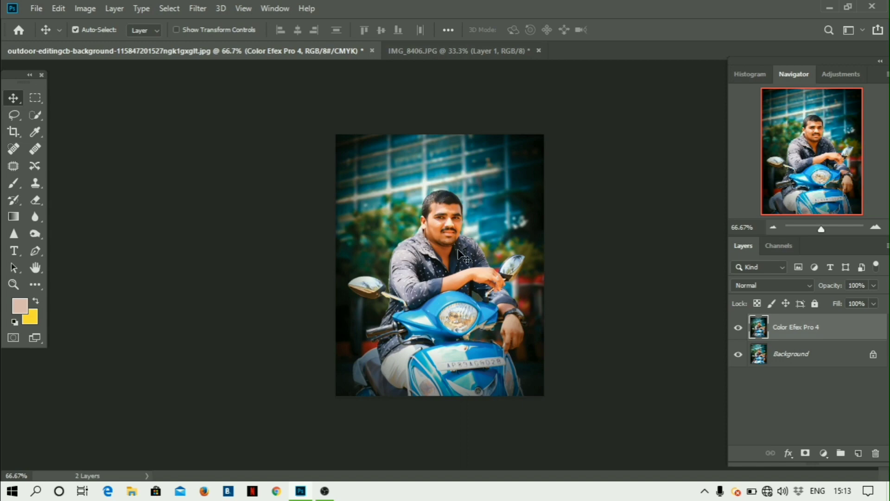
key(ctrl+plus)
key(ctrl+plus)
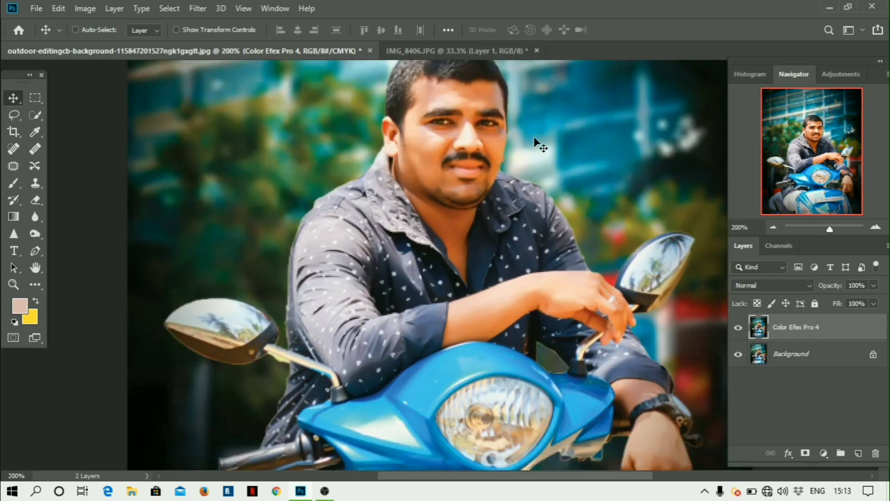
key(ctrl+minus)
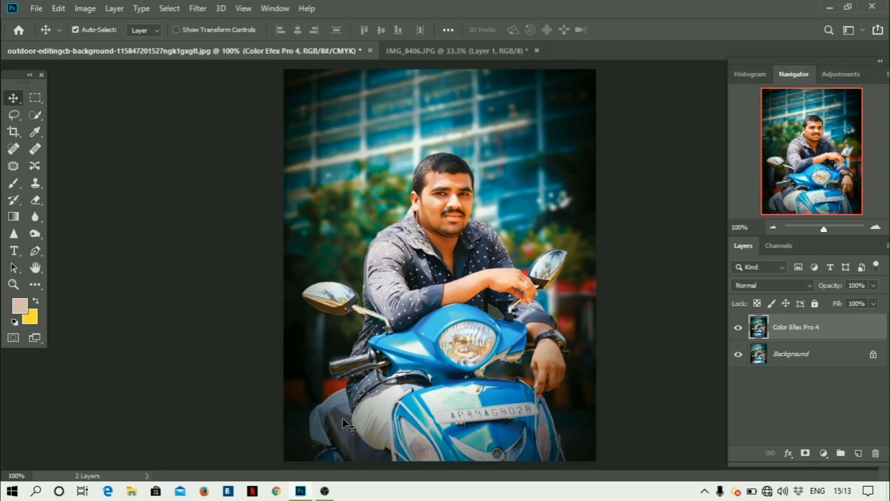
Save the graded image under the file name dsr1221 in JPEG format in the back grounds folder.
click(37, 9)
click(86, 157)
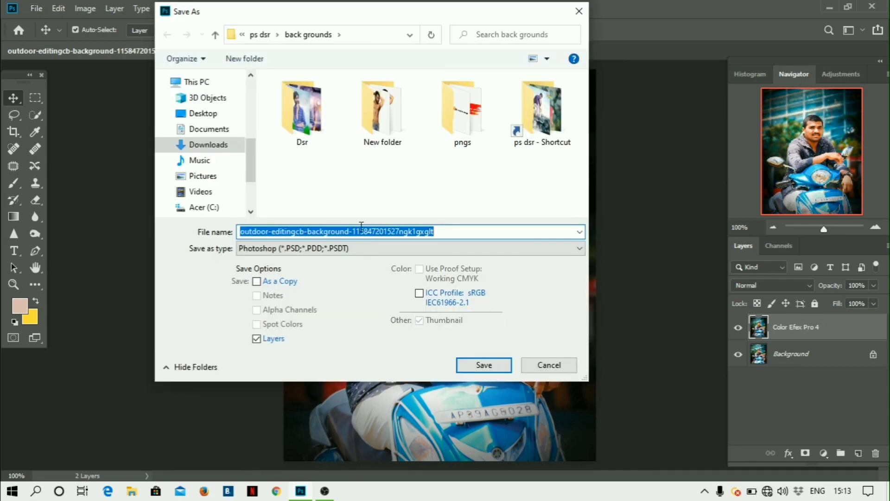
click(363, 248)
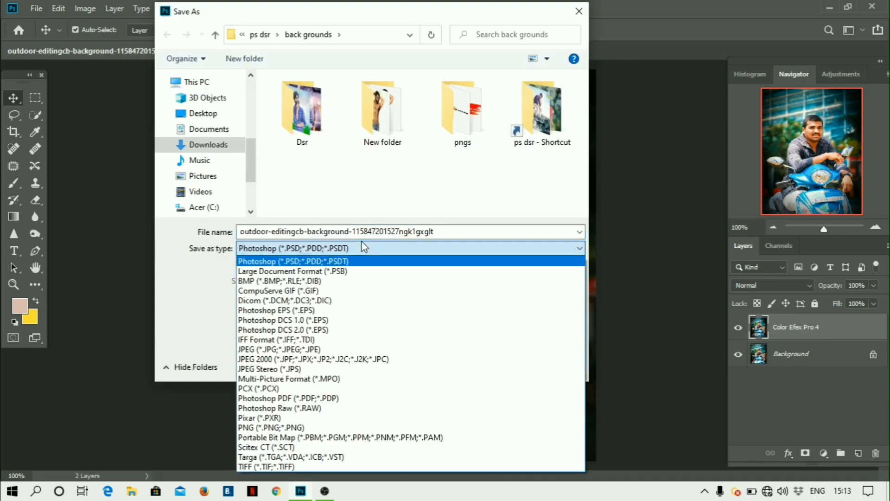
click(333, 351)
double_click(291, 233)
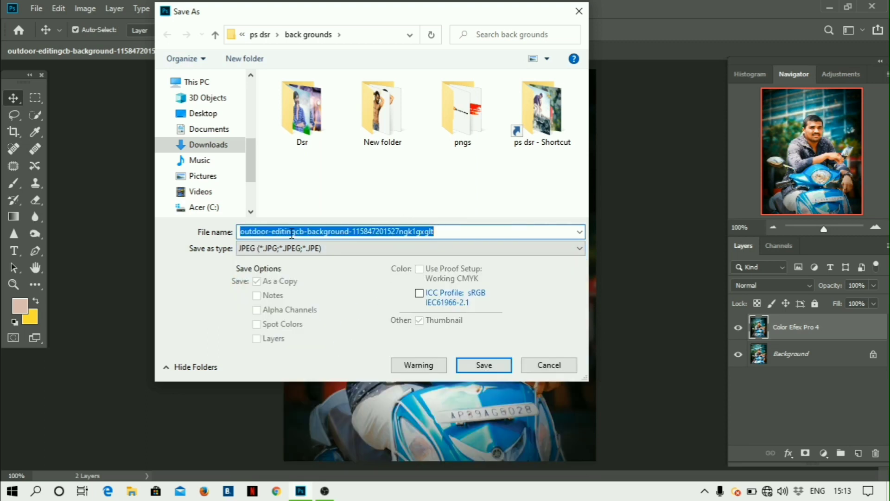
key(BackSpace)
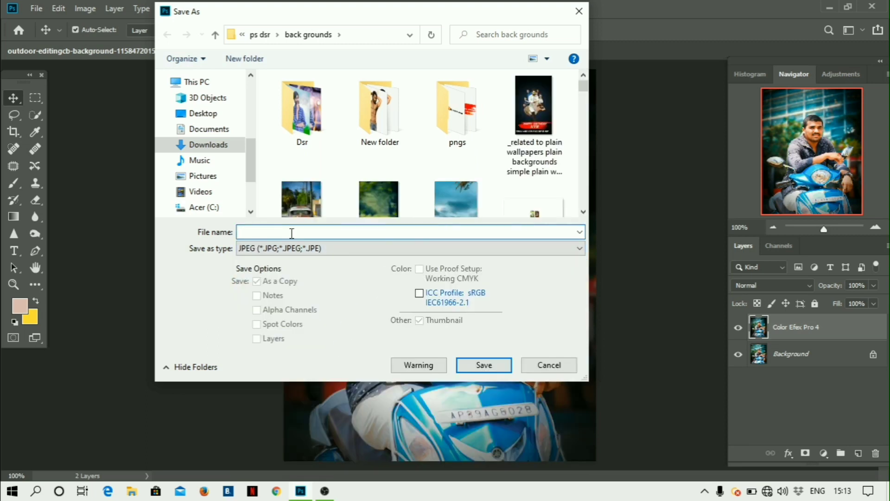
text(dsr)
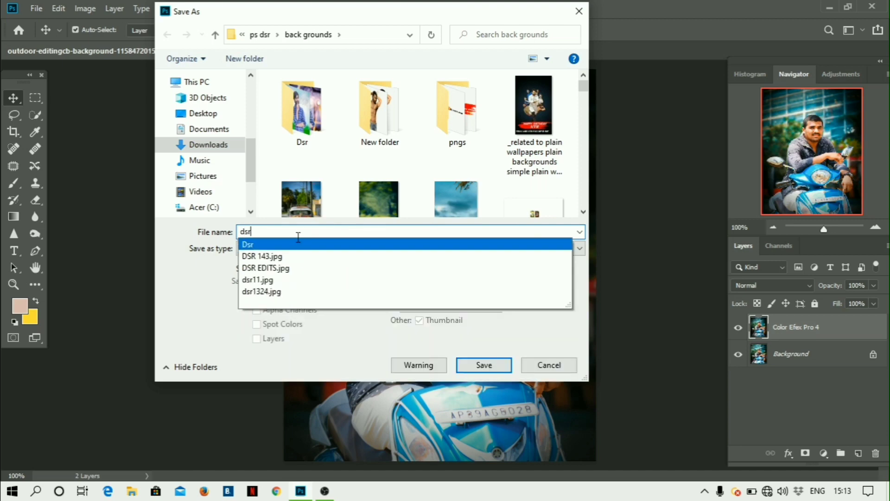
text(1221)
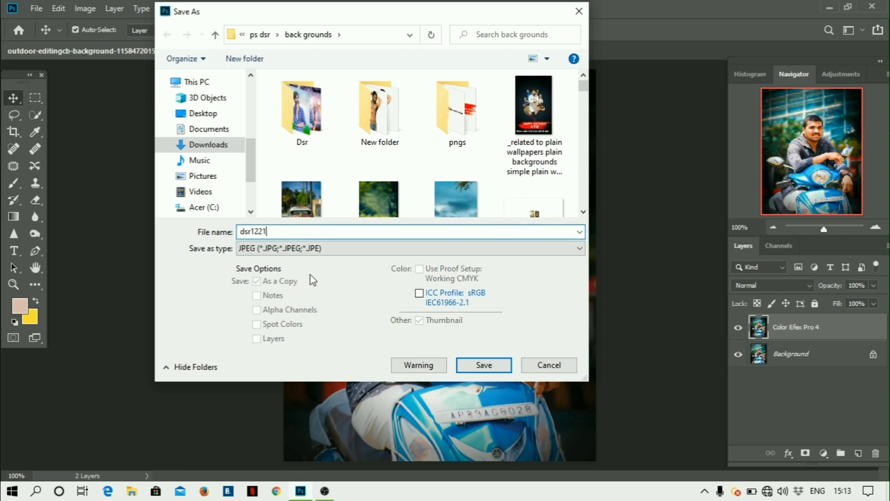
click(472, 366)
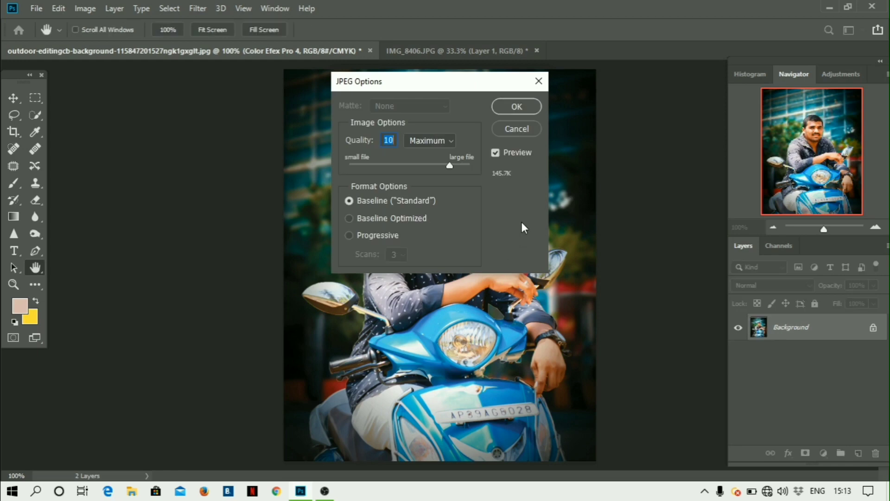
Set the JPEG quality to 12 (Maximum) and confirm the export options.
click(463, 165)
click(470, 166)
click(516, 106)
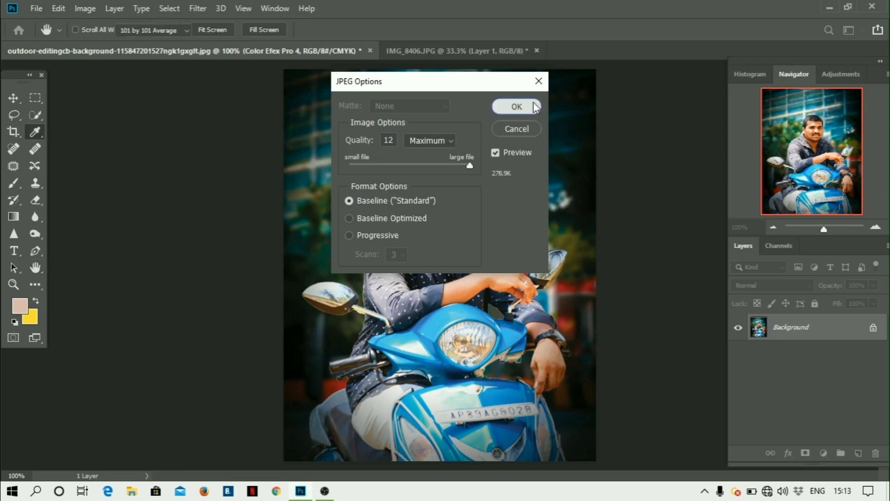